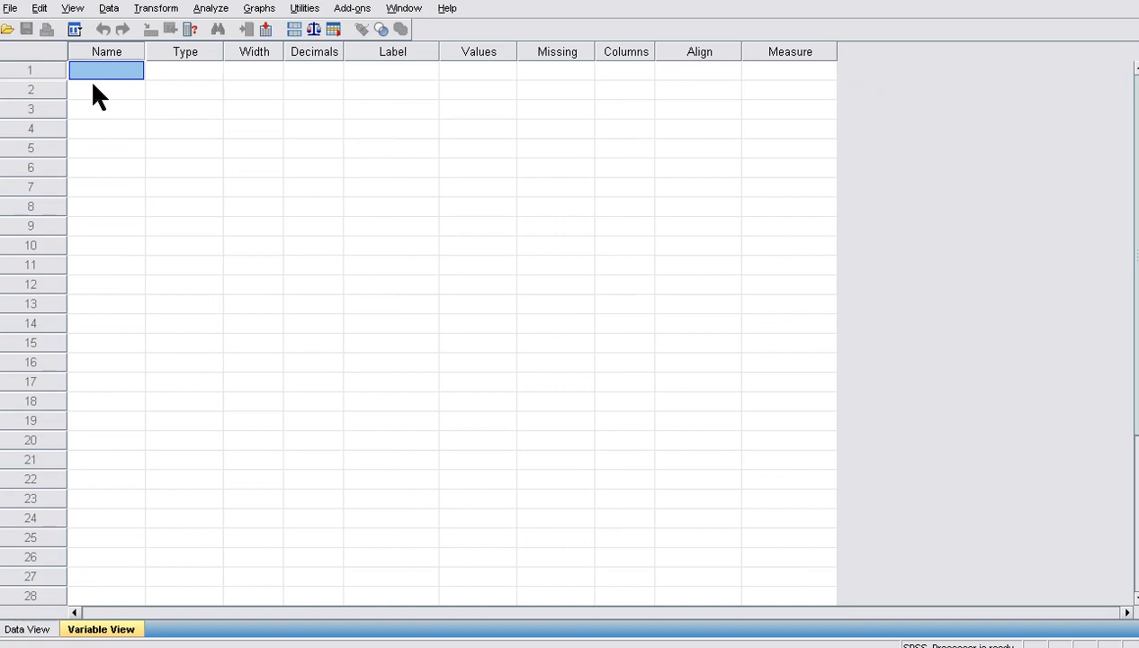
Define two variables named X and Y in the first two rows of the variable list
{"action": "key", "text": "F2"}
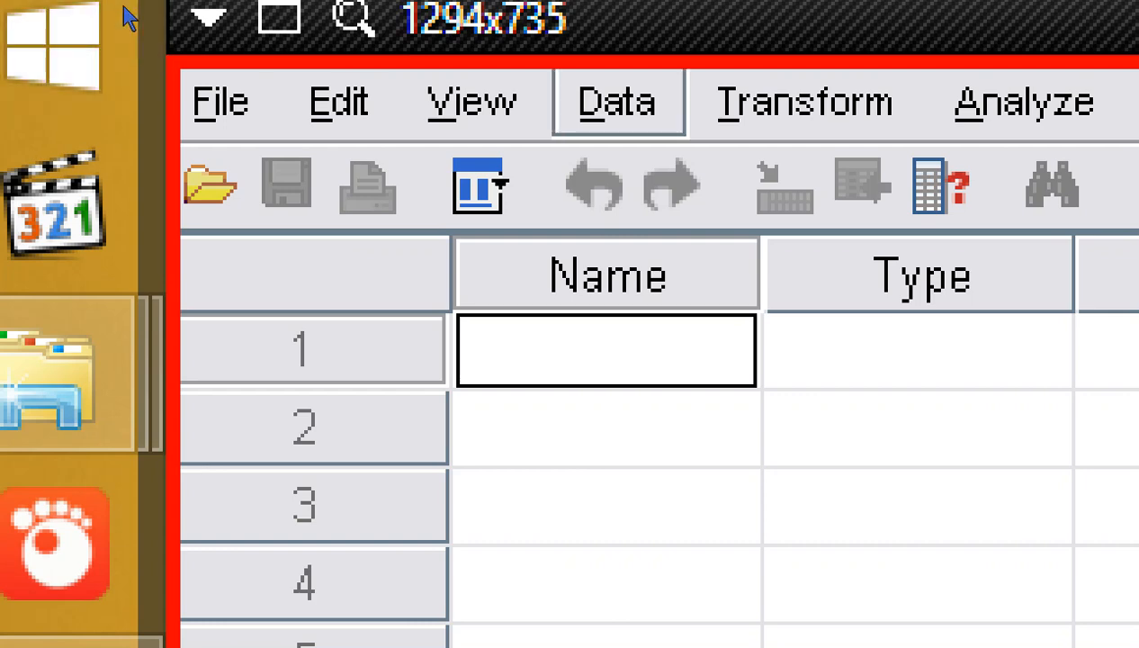
{"action": "type", "text": "x"}
{"action": "key", "text": "Tab"}
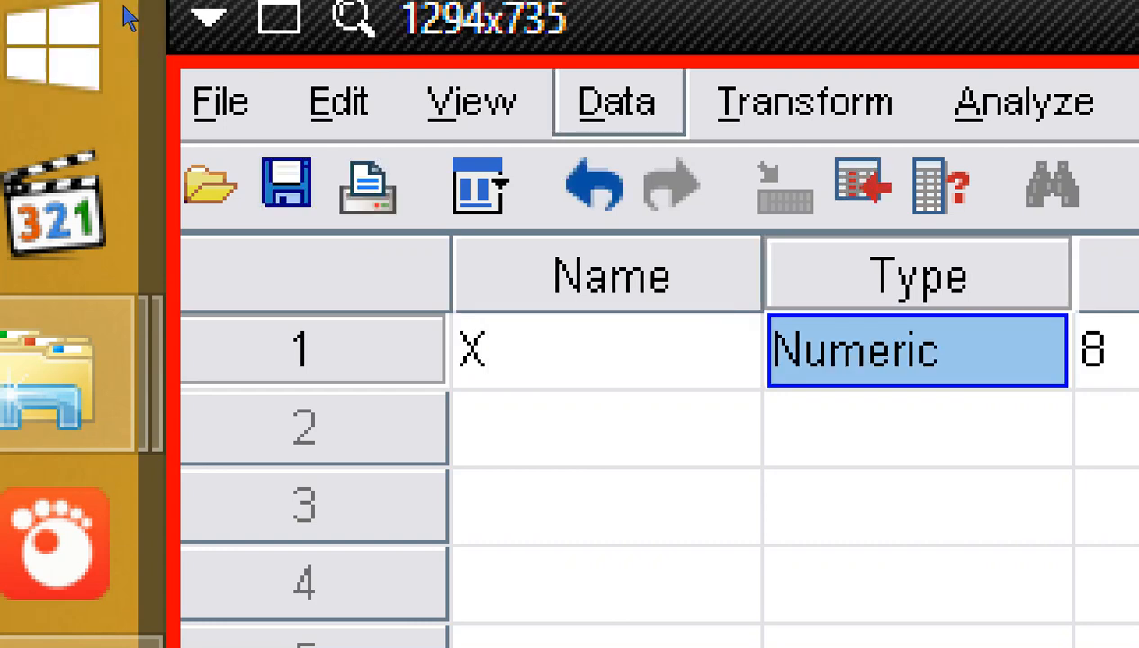
{"action": "left_click", "coordinate": [603, 427]}
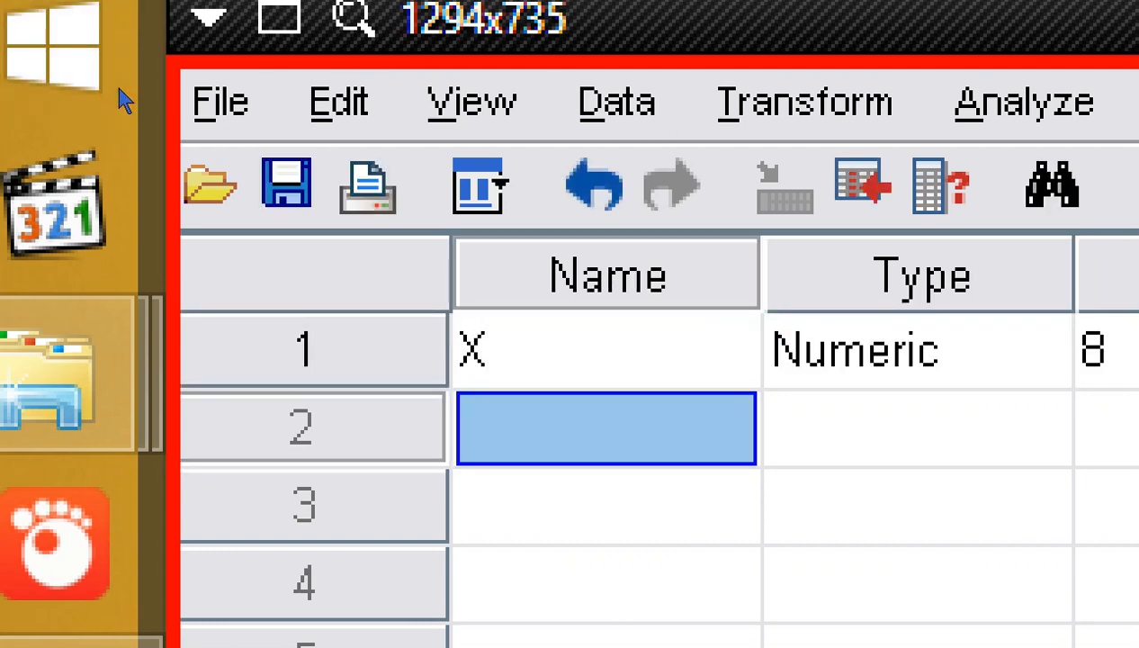
{"action": "type", "text": "Y"}
{"action": "key", "text": "Tab"}
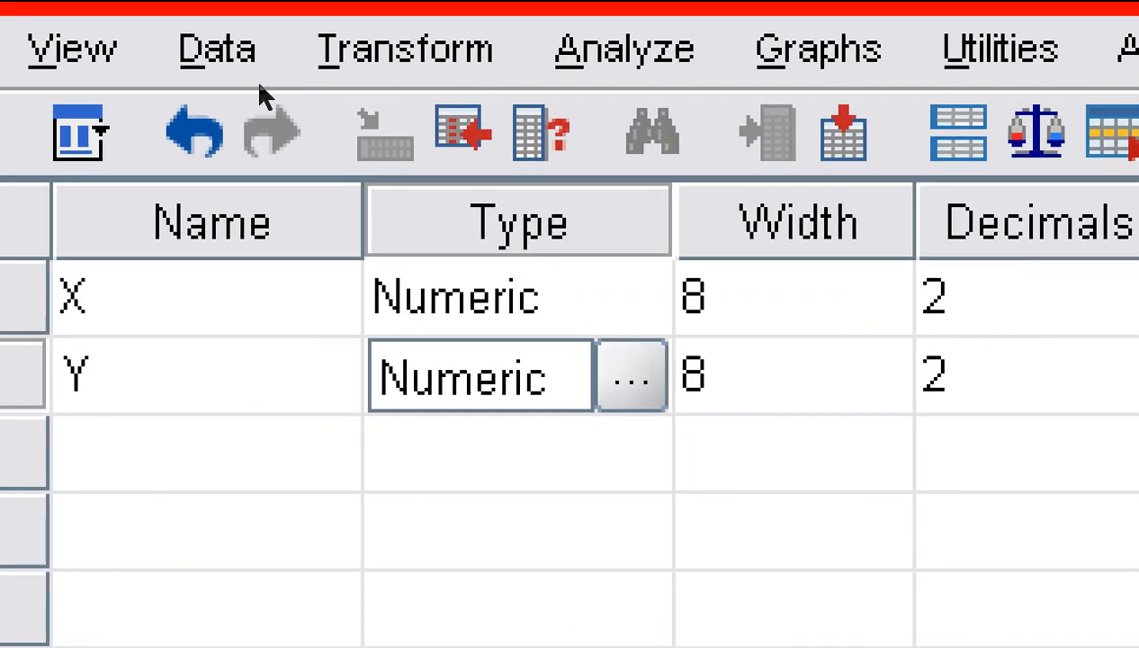
Set the decimals of variables X and Y to 0
{"action": "left_click", "coordinate": [1105, 427]}
{"action": "left_click", "coordinate": [1104, 349]}
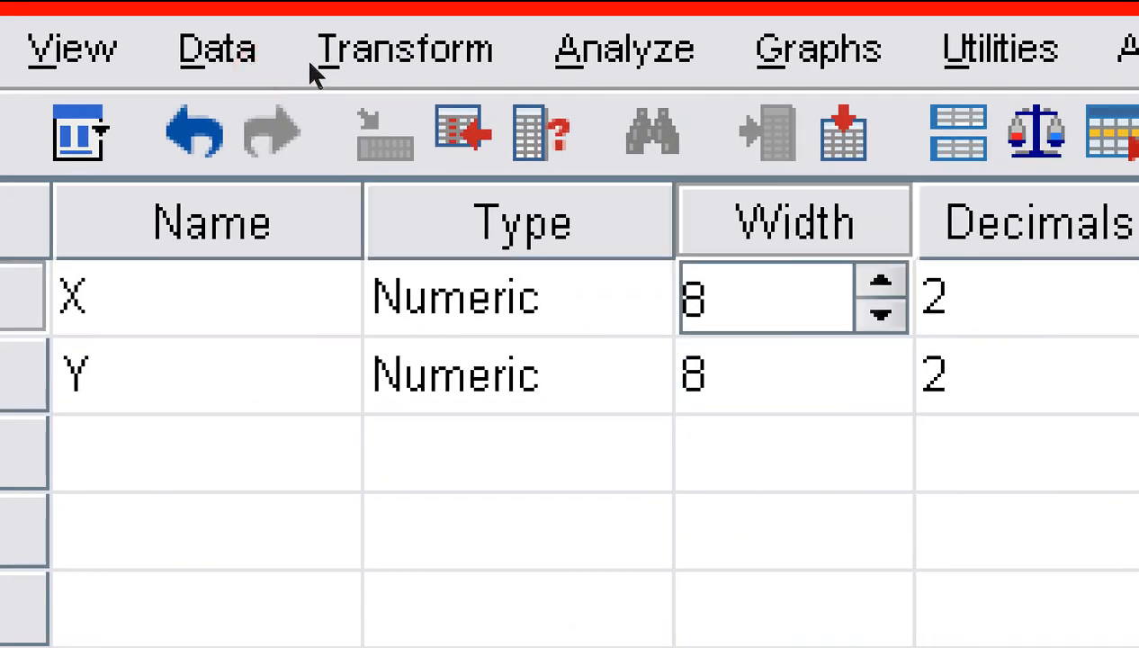
{"action": "left_click", "coordinate": [1061, 298]}
{"action": "left_click", "coordinate": [1035, 374]}
{"action": "left_click", "coordinate": [1121, 280]}
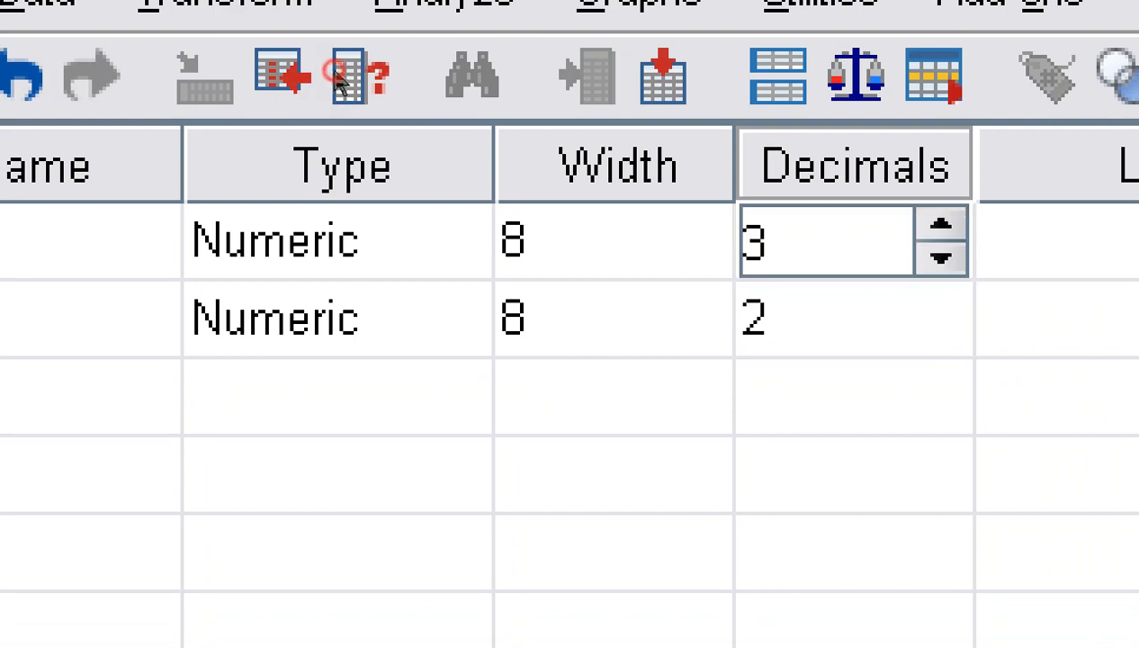
{"action": "type", "text": "0"}
{"action": "key", "text": "Return"}
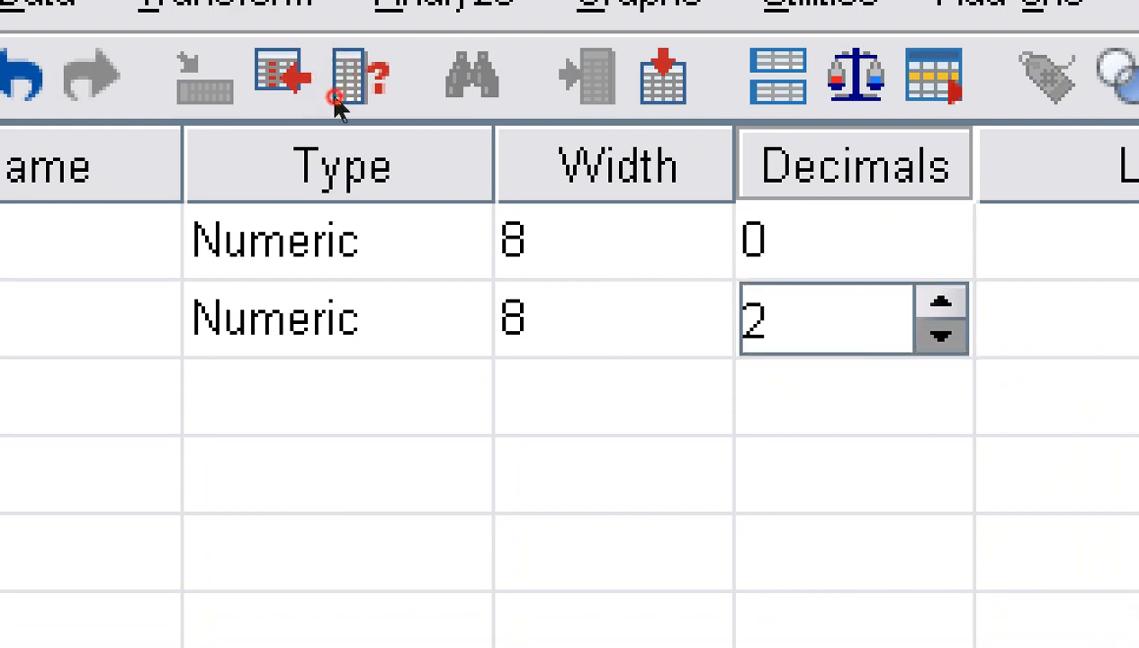
{"action": "type", "text": "0"}
{"action": "key", "text": "Up"}
{"action": "key", "text": "Tab"}
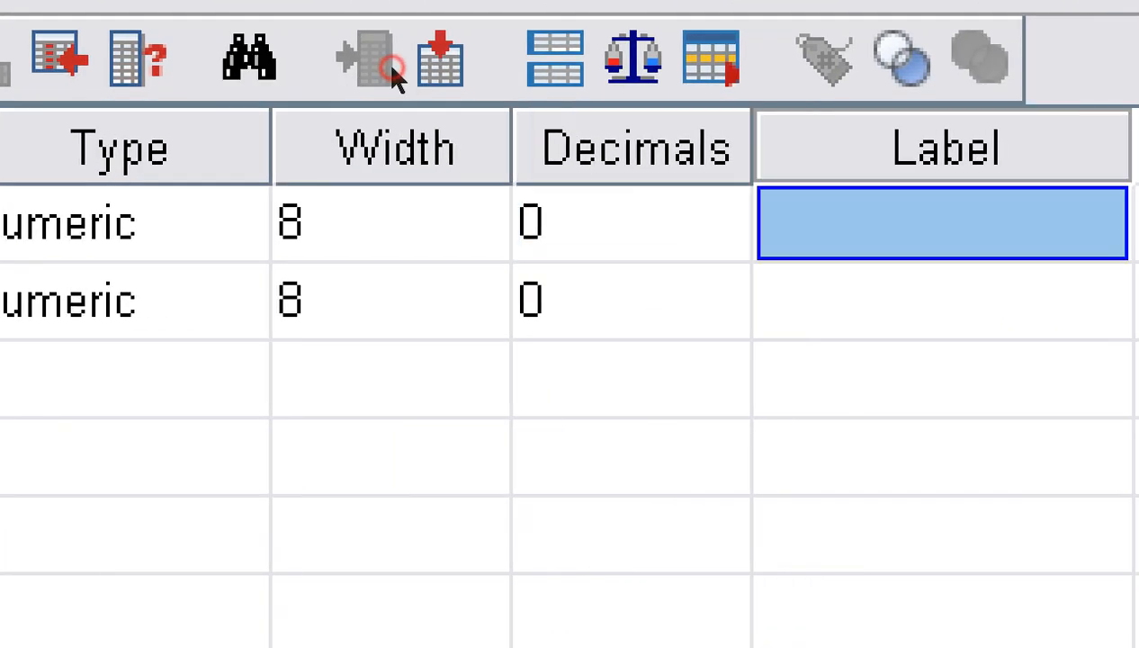
Label variable X as PAD and variable Y as PDRB
{"action": "left_click", "coordinate": [942, 223]}
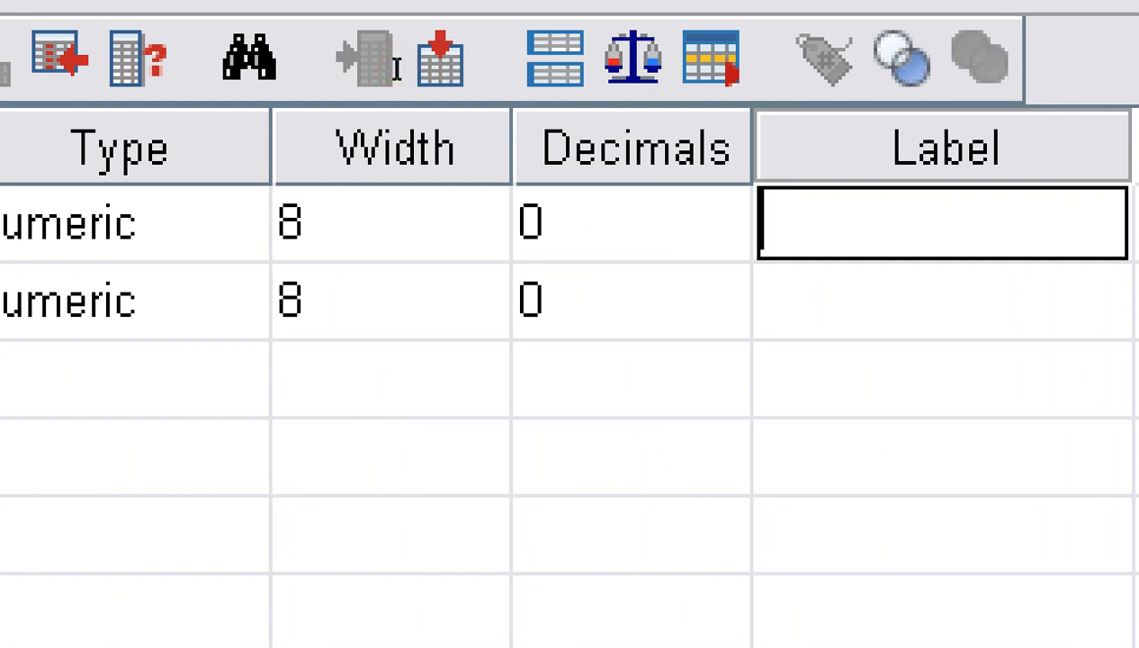
{"action": "type", "text": "PAD"}
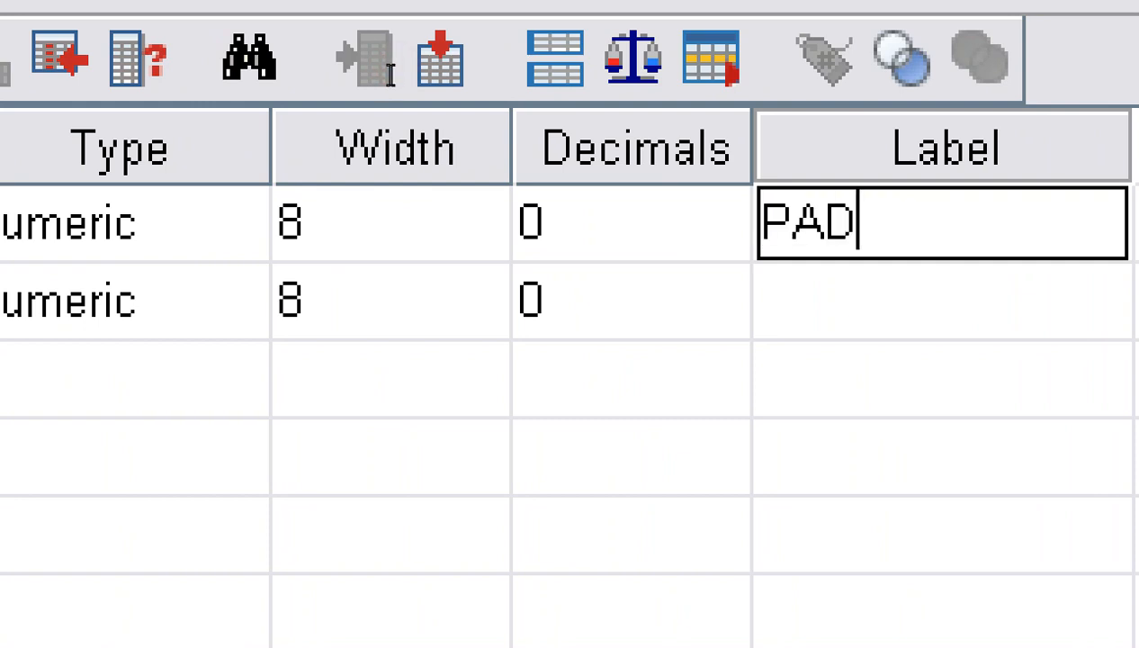
{"action": "key", "text": "Return"}
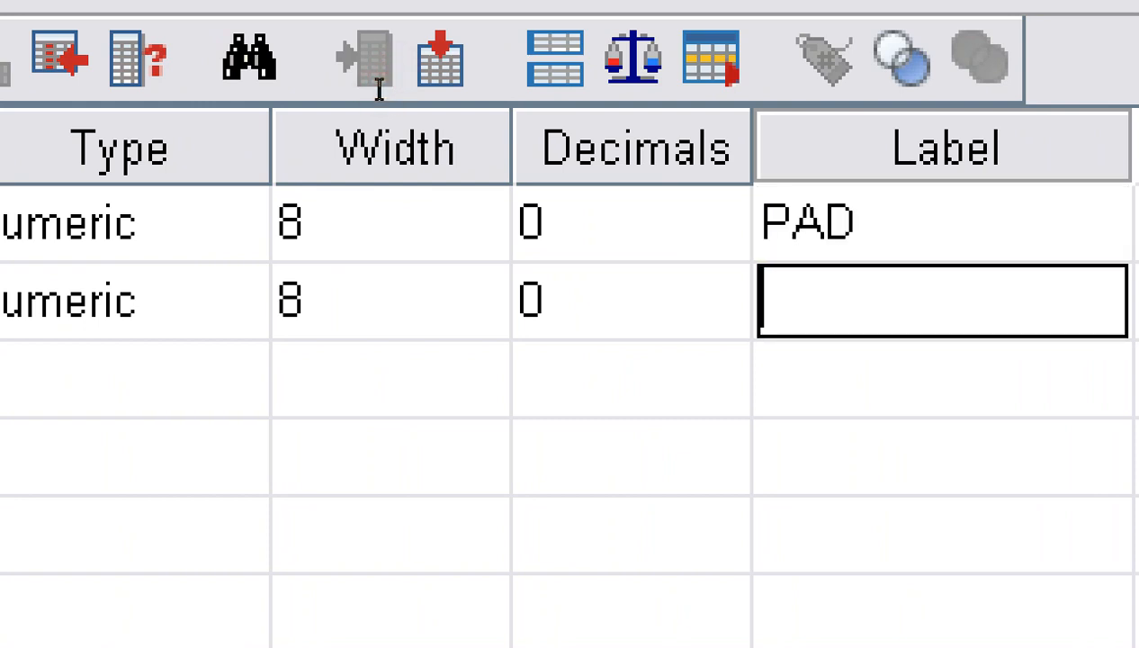
{"action": "type", "text": "PDRB"}
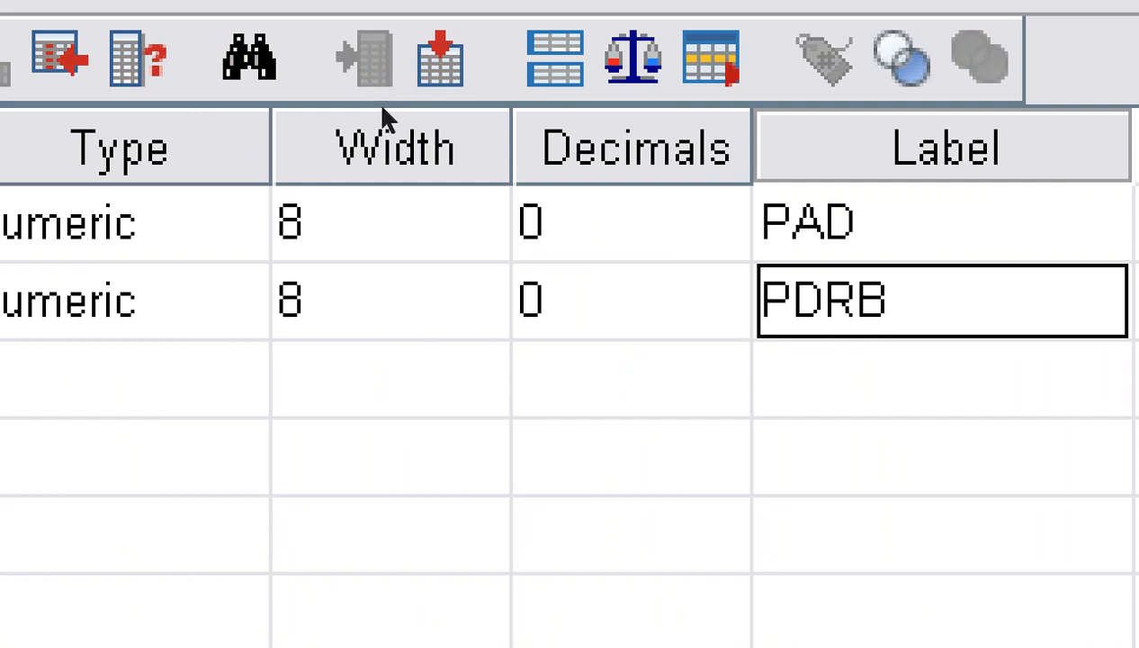
{"action": "key", "text": "Return"}
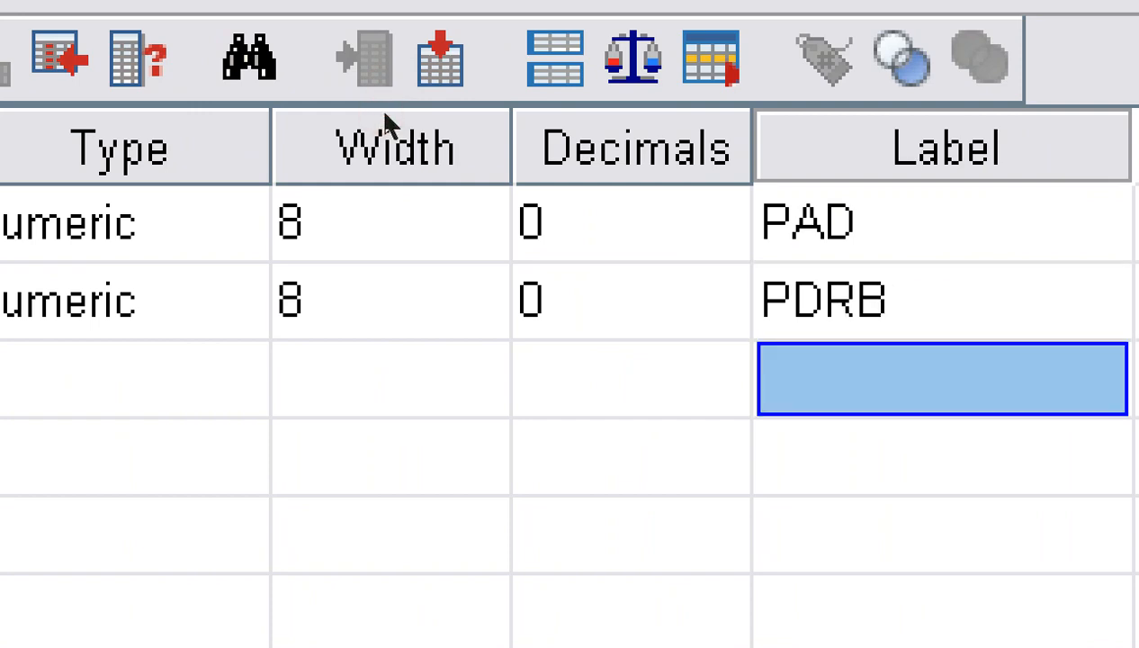
{"action": "left_click", "coordinate": [914, 385]}
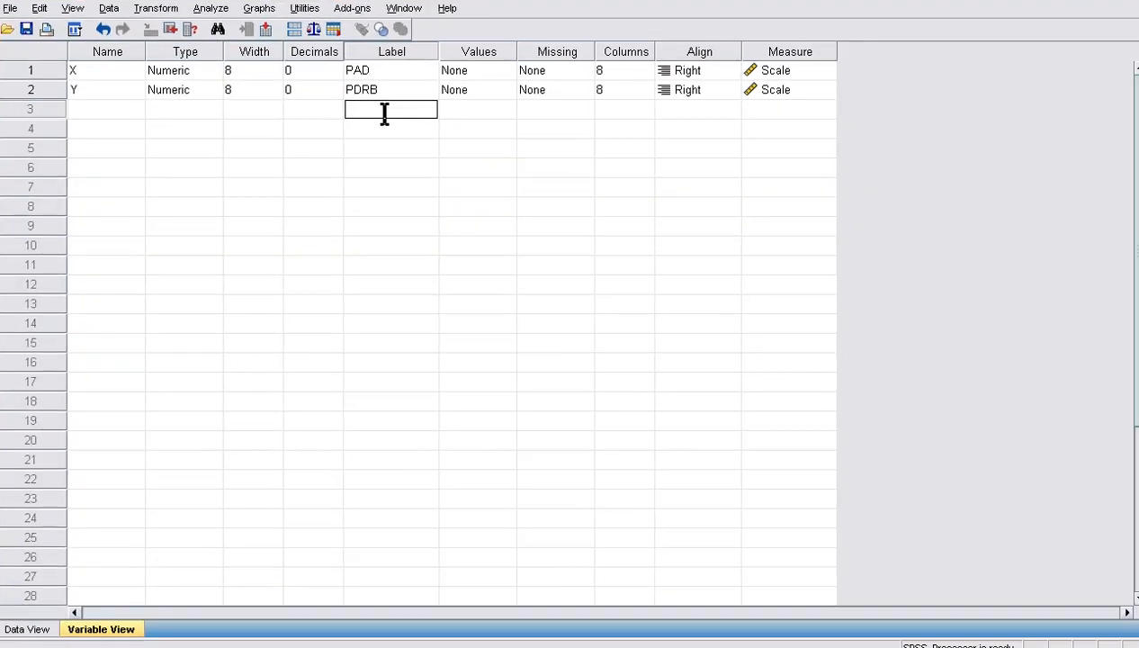
Show the data sheet in Data View, and switch to the Word document containing the PAD and PDRB table
{"action": "left_click", "coordinate": [37, 624]}
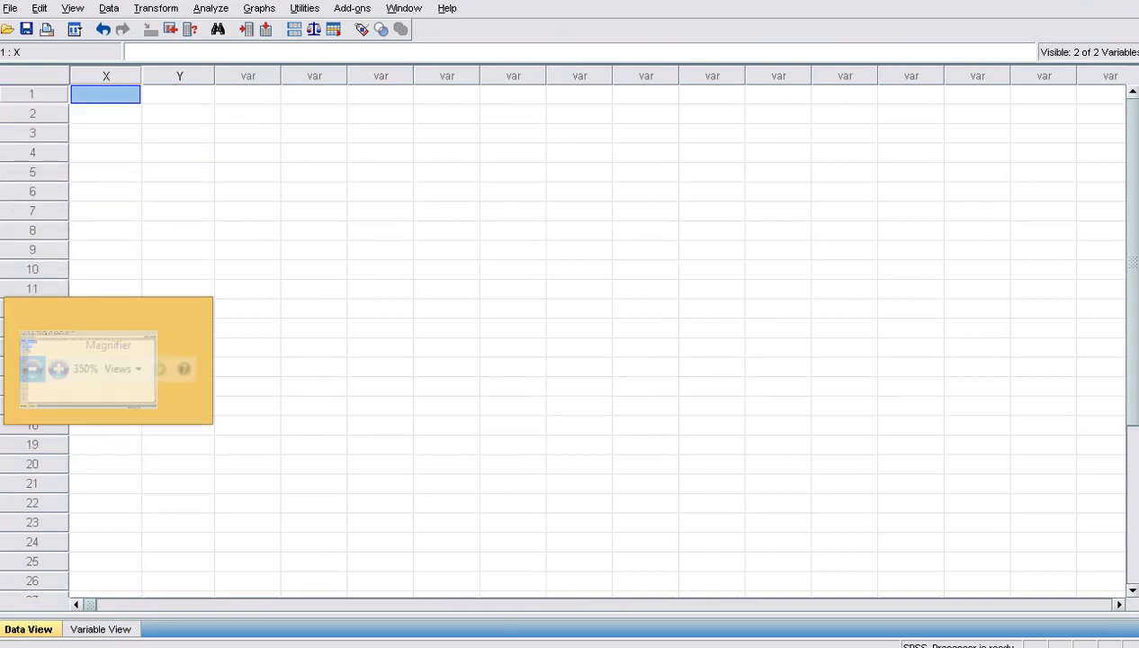
{"action": "left_click", "coordinate": [1, 148]}
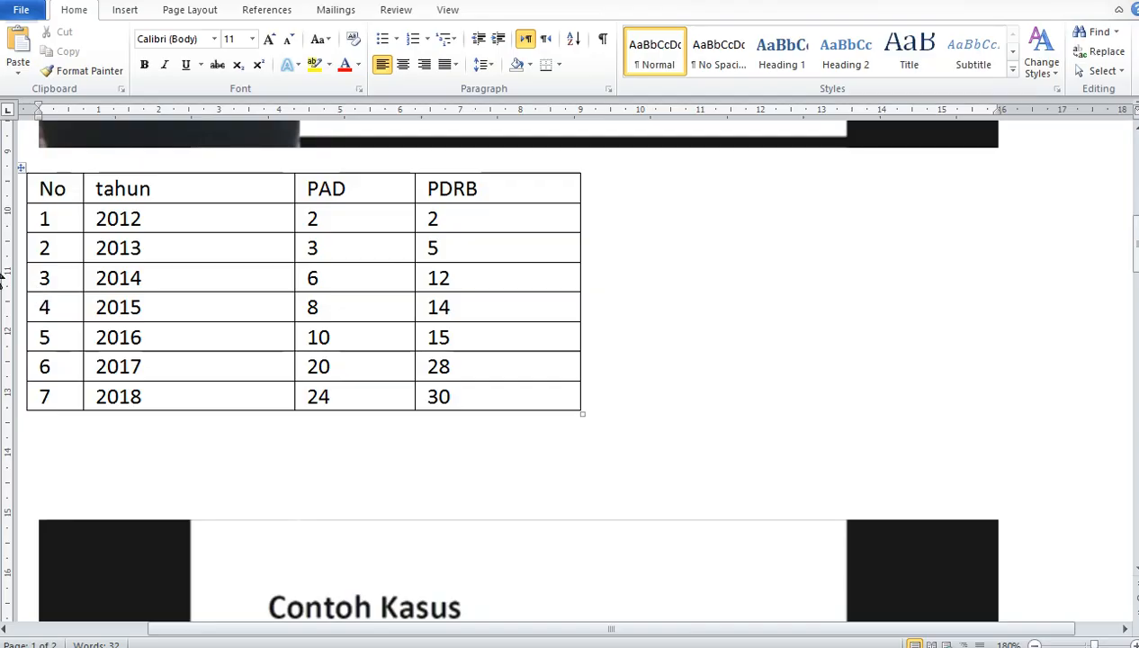
{"action": "left_click", "coordinate": [1, 198]}
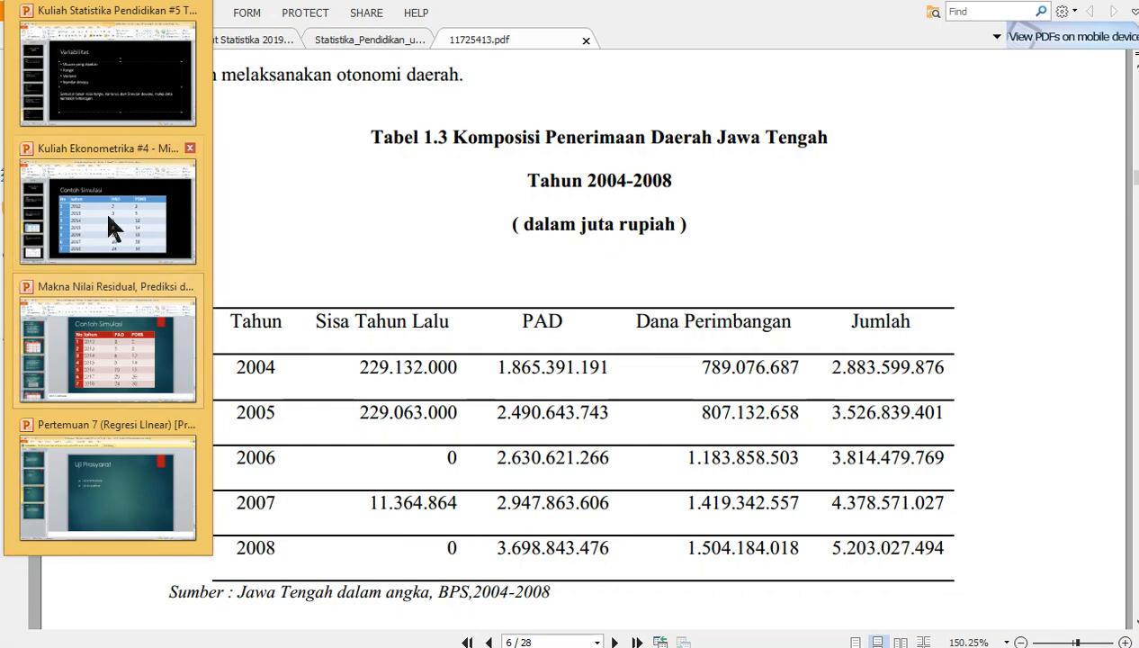
{"action": "left_click", "coordinate": [109, 224]}
{"action": "left_click_drag", "start_coordinate": [635, 280], "coordinate": [793, 468]}
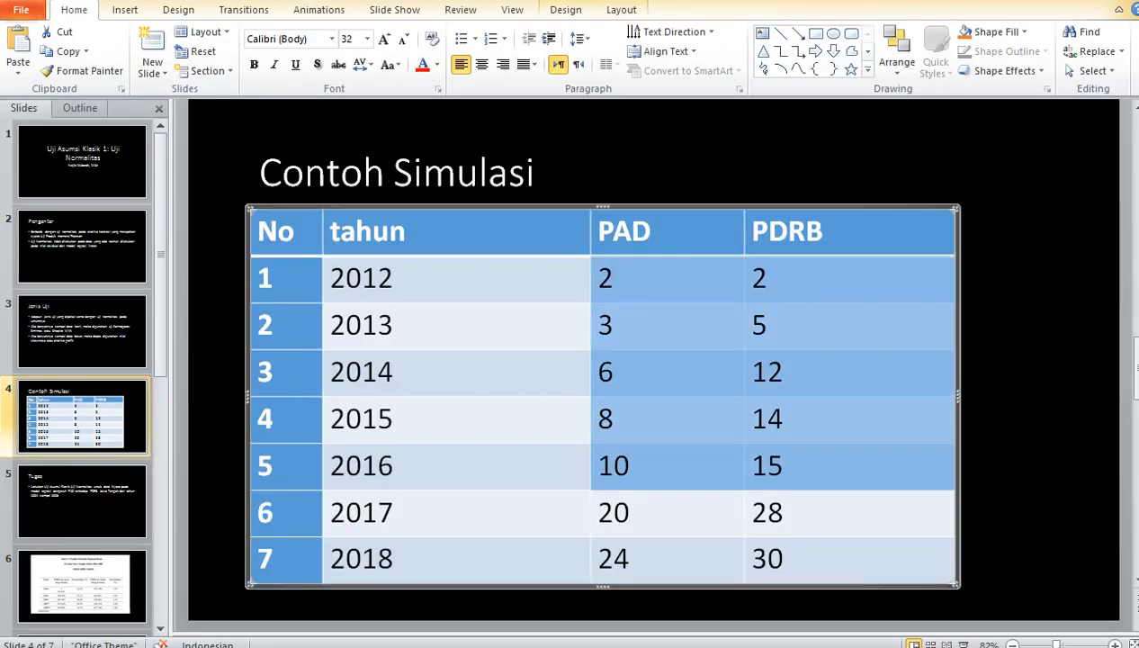
{"action": "key", "text": "alt+Tab"}
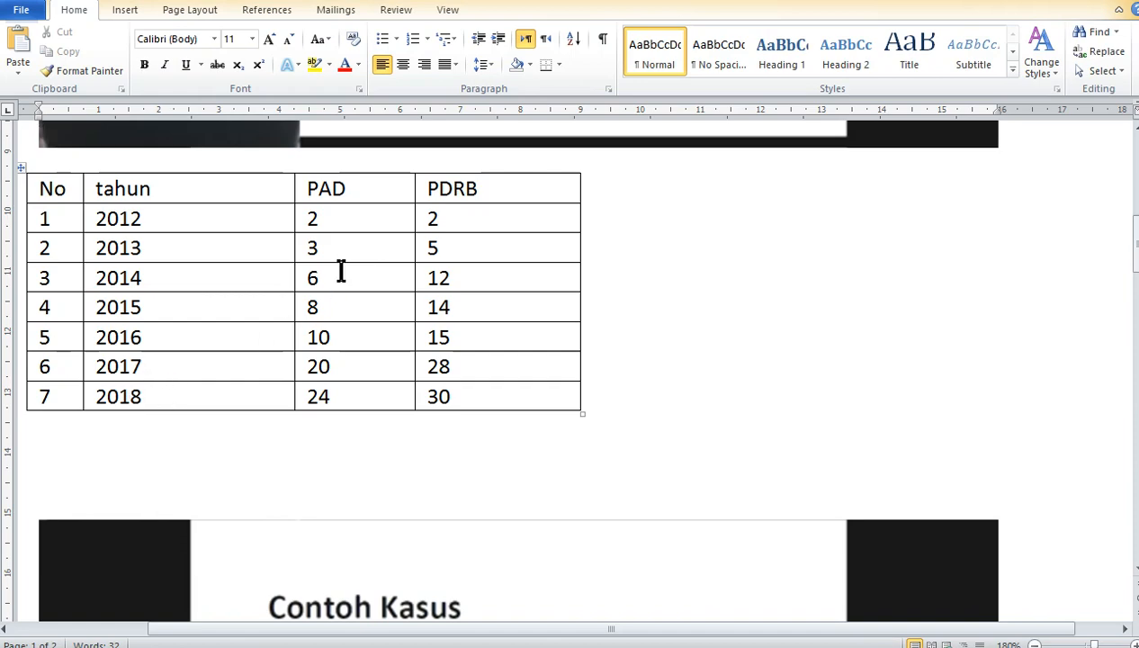
Copy the PAD and PDRB values for 2012 to 2018 from the Word table into SPSS columns X and Y, starting at row 1
{"action": "left_click_drag", "start_coordinate": [336, 226], "coordinate": [491, 394]}
{"action": "key", "text": "ctrl+c"}
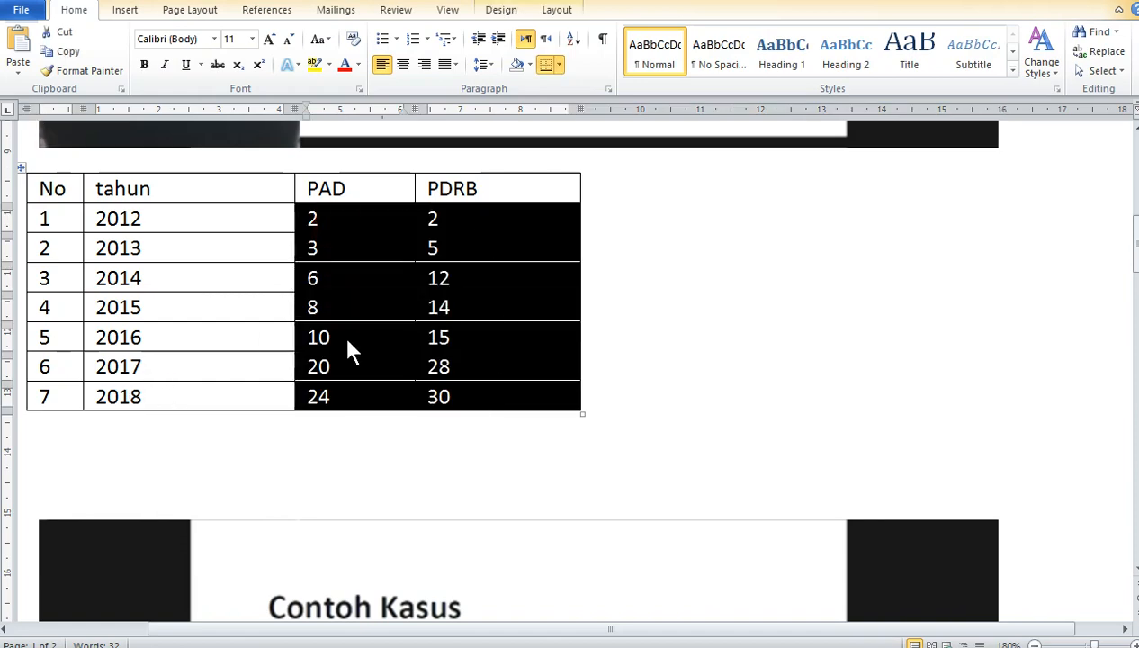
{"action": "key", "text": "alt+Tab"}
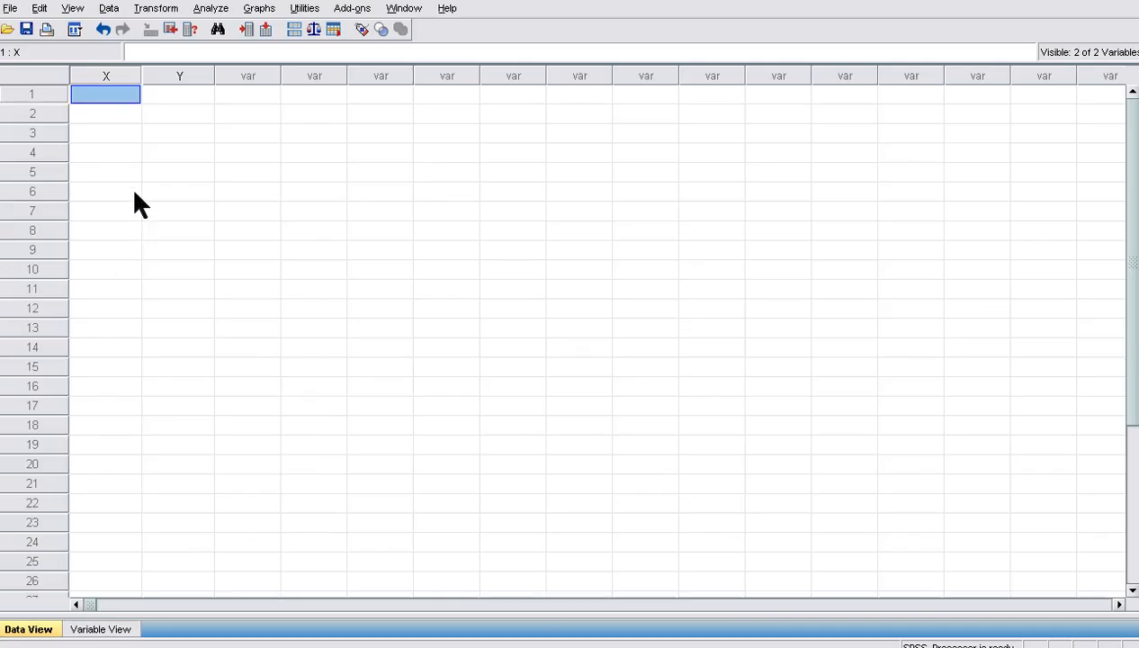
{"action": "left_click", "coordinate": [125, 155]}
{"action": "left_click", "coordinate": [105, 95]}
{"action": "key", "text": "ctrl+v"}
{"action": "left_click", "coordinate": [156, 128]}
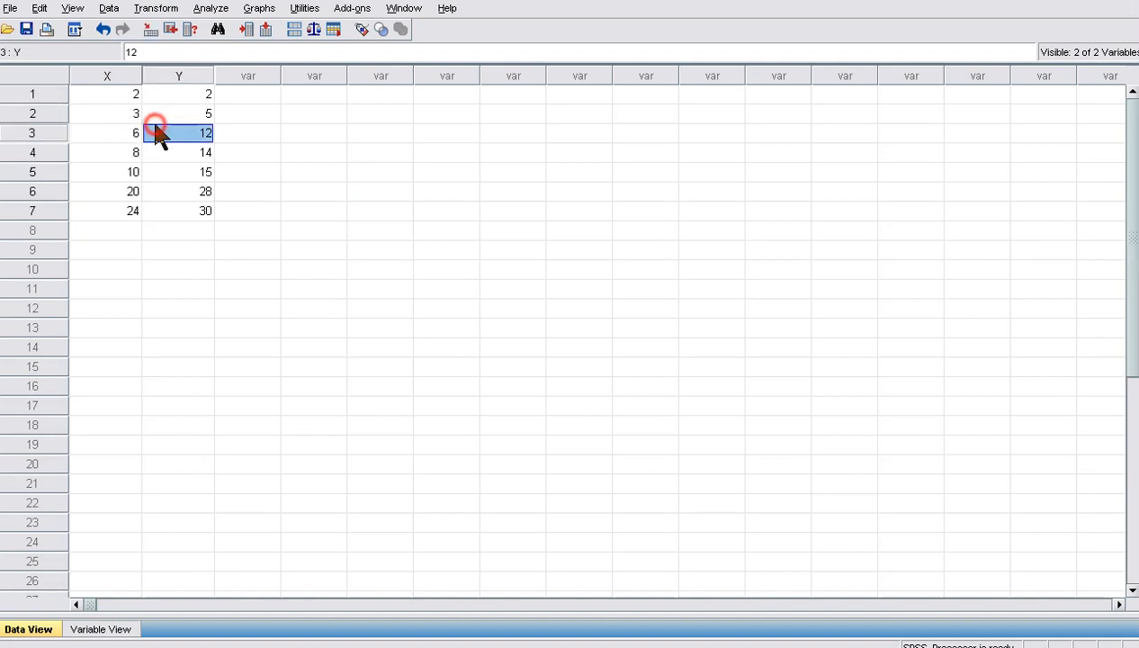
{"action": "left_click", "coordinate": [134, 238]}
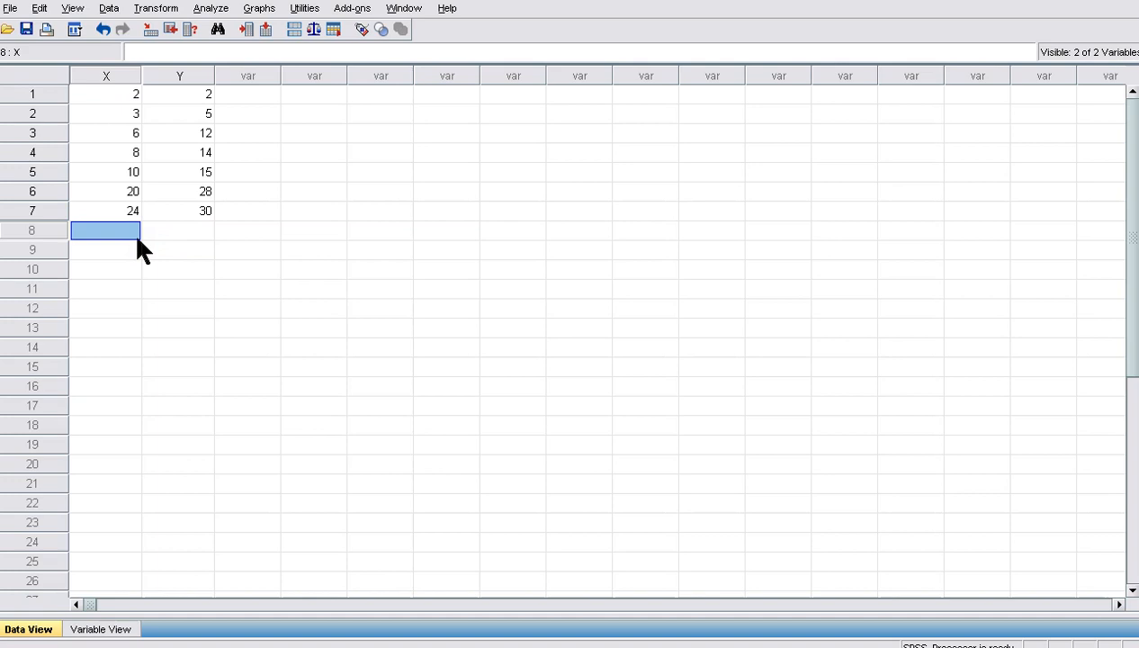
{"action": "left_click", "coordinate": [207, 9]}
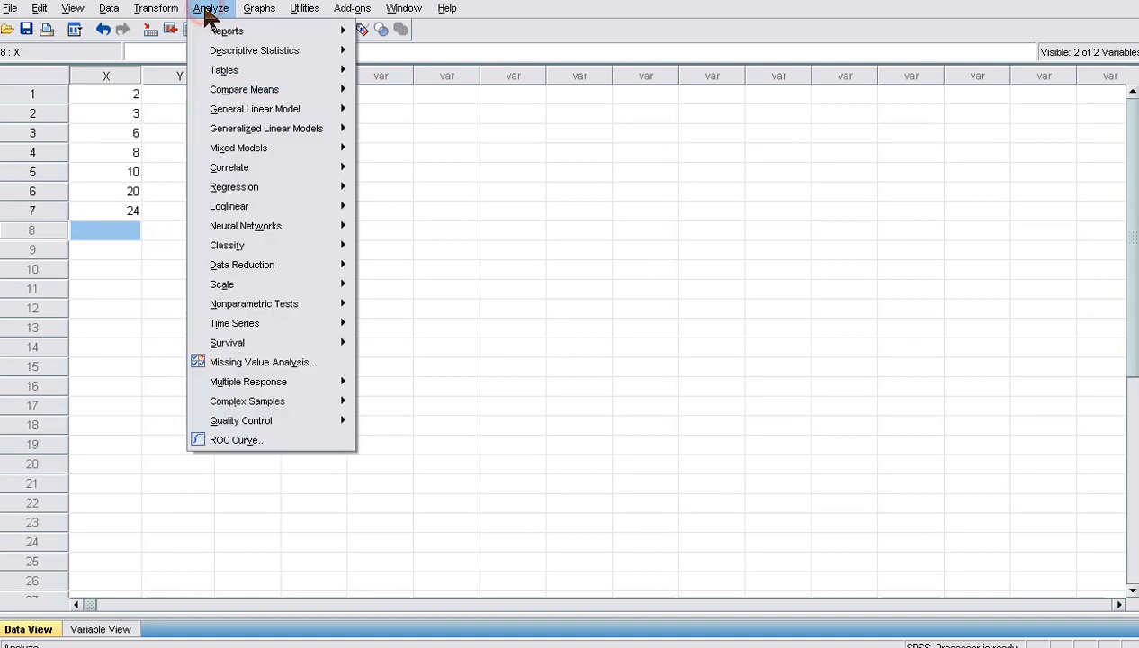
{"action": "mouse_move", "coordinate": [240, 252]}
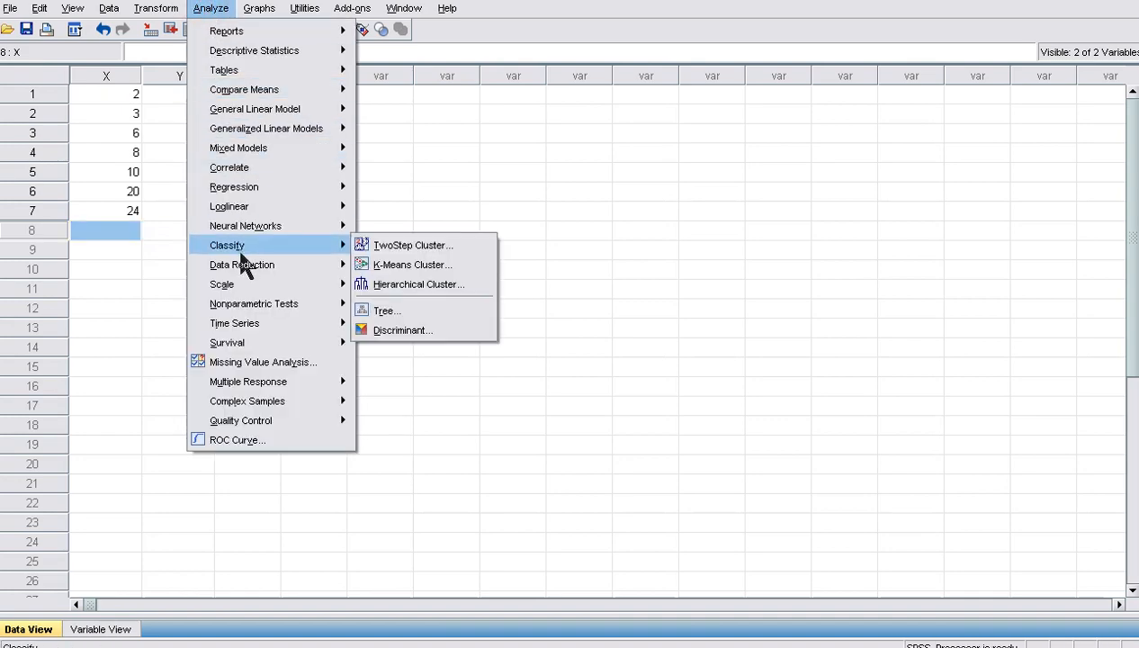
{"action": "key", "text": "super+plus"}
{"action": "key", "text": "super+plus"}
{"action": "key", "text": "super+plus"}
{"action": "key", "text": "super+plus"}
{"action": "key", "text": "super+plus"}
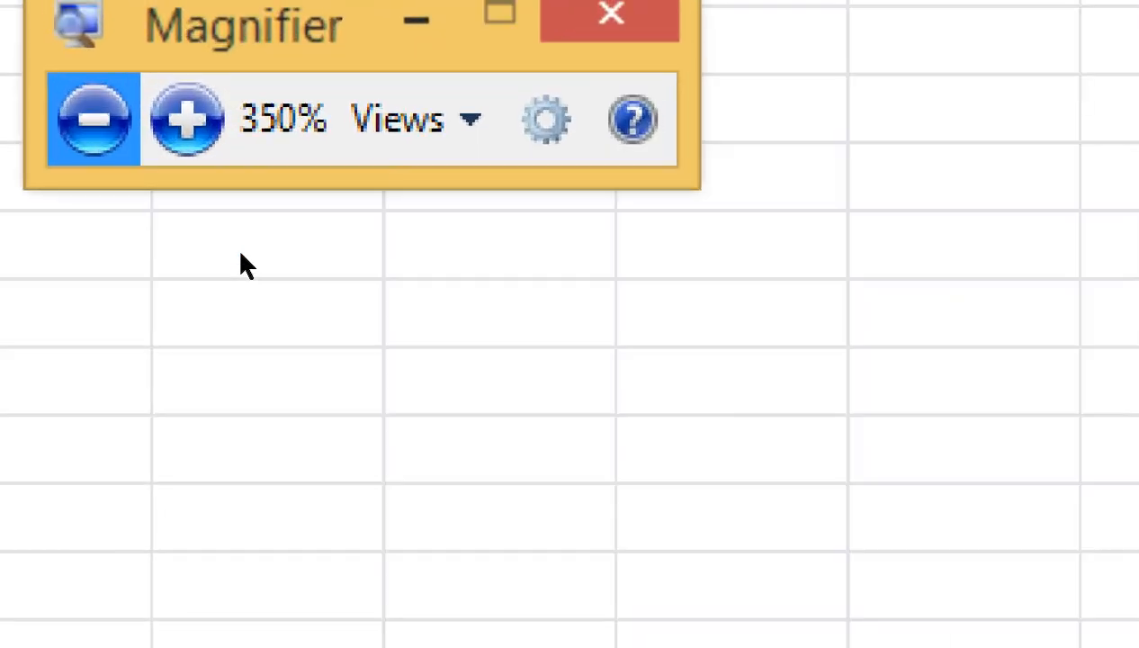
{"action": "left_click", "coordinate": [289, 169]}
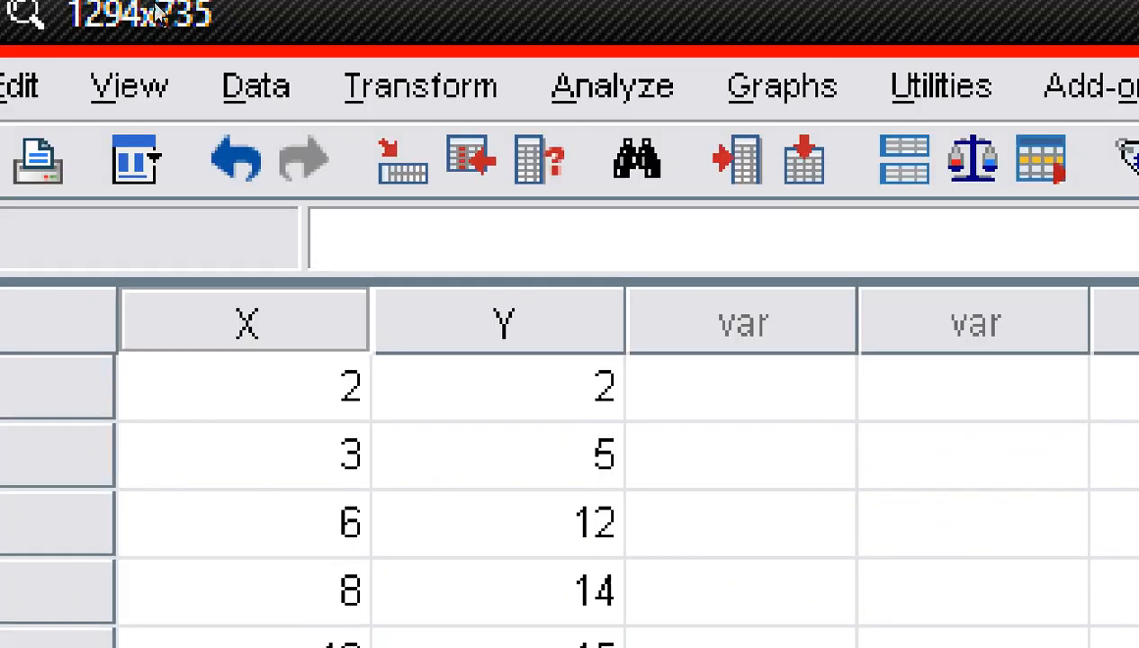
Start a Linear Regression analysis on the entered data
{"action": "left_click", "coordinate": [613, 85]}
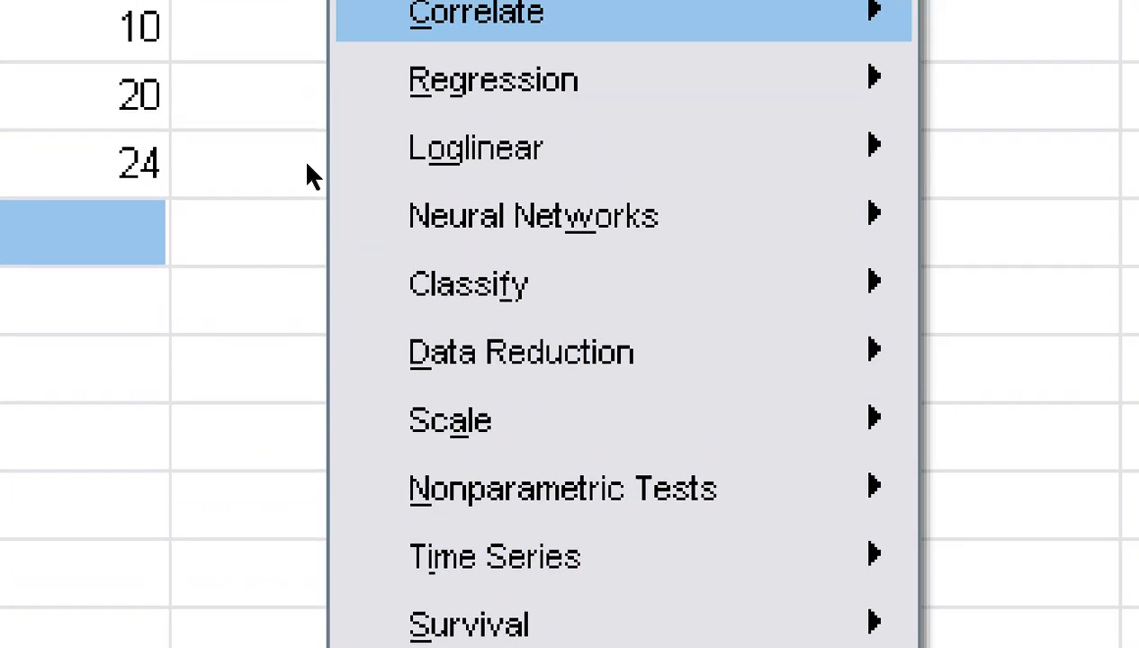
{"action": "mouse_move", "coordinate": [351, 167]}
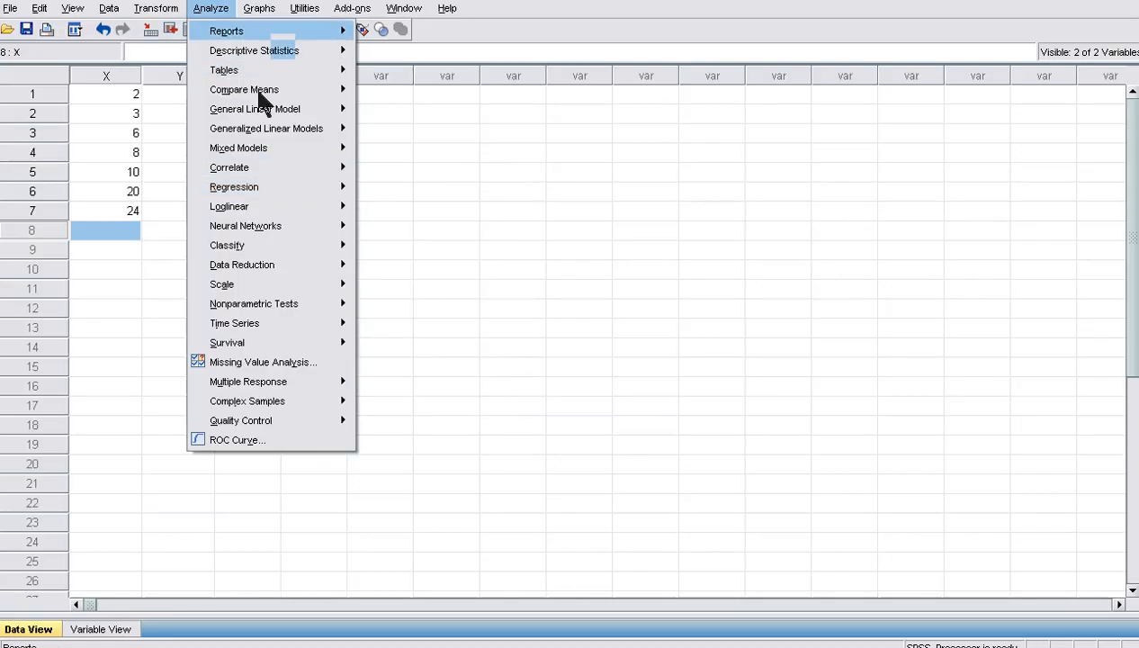
{"action": "mouse_move", "coordinate": [277, 167]}
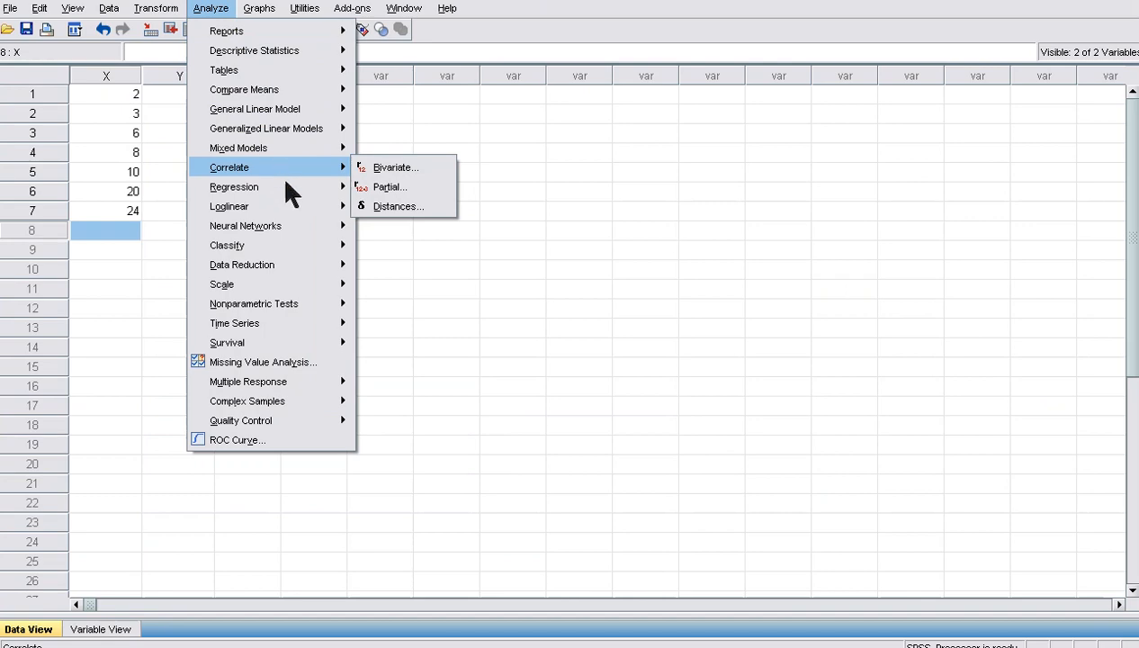
{"action": "mouse_move", "coordinate": [313, 189]}
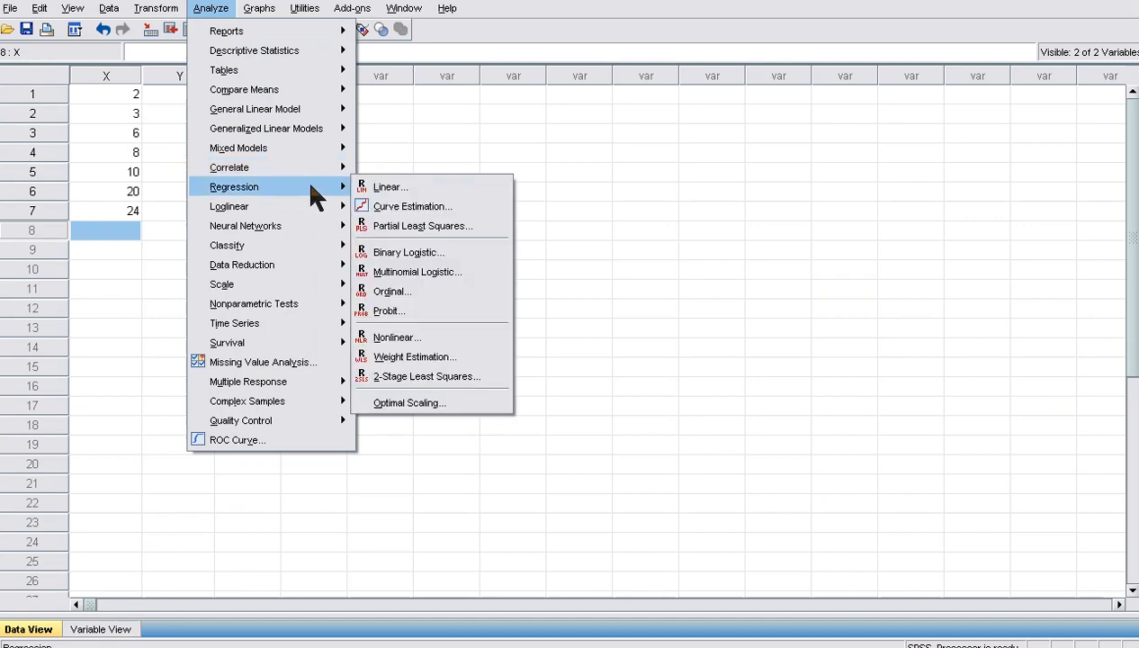
{"action": "left_click", "coordinate": [387, 189]}
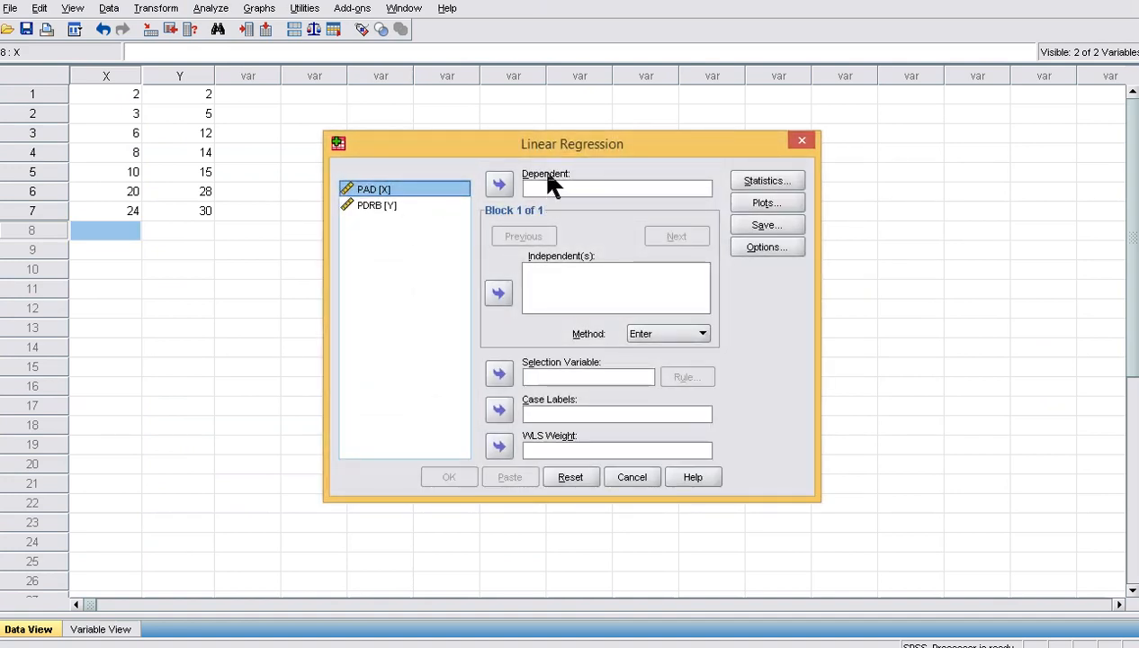
Assign PAD as the independent variable and PDRB as the dependent variable of the linear regression
{"action": "left_click", "coordinate": [382, 207]}
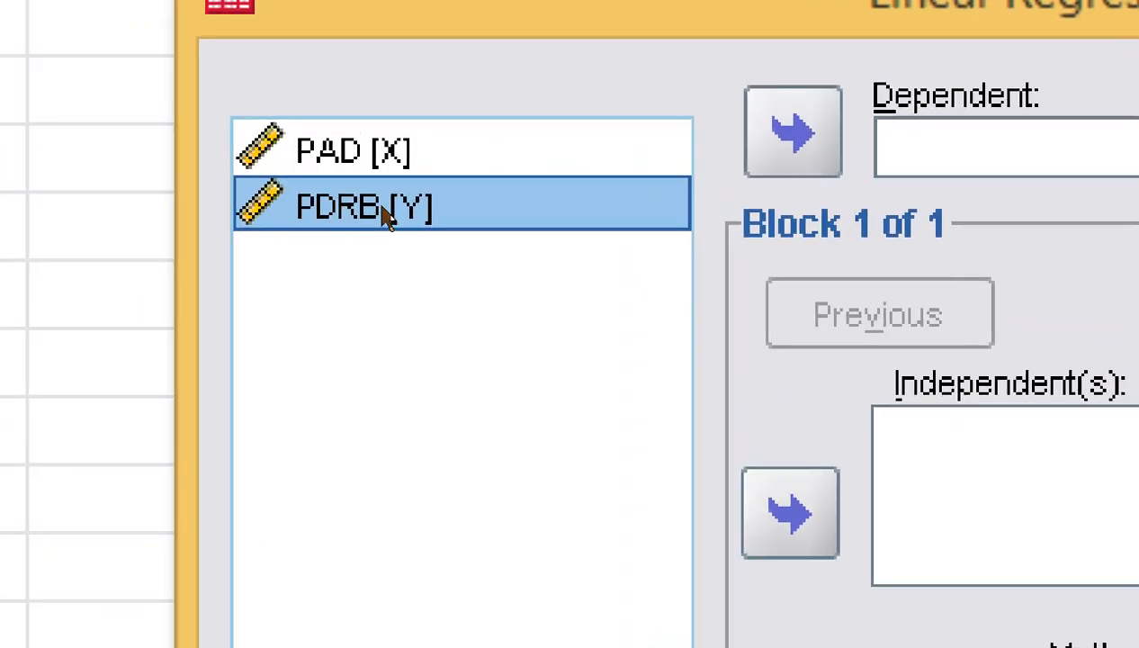
{"action": "left_click", "coordinate": [368, 166]}
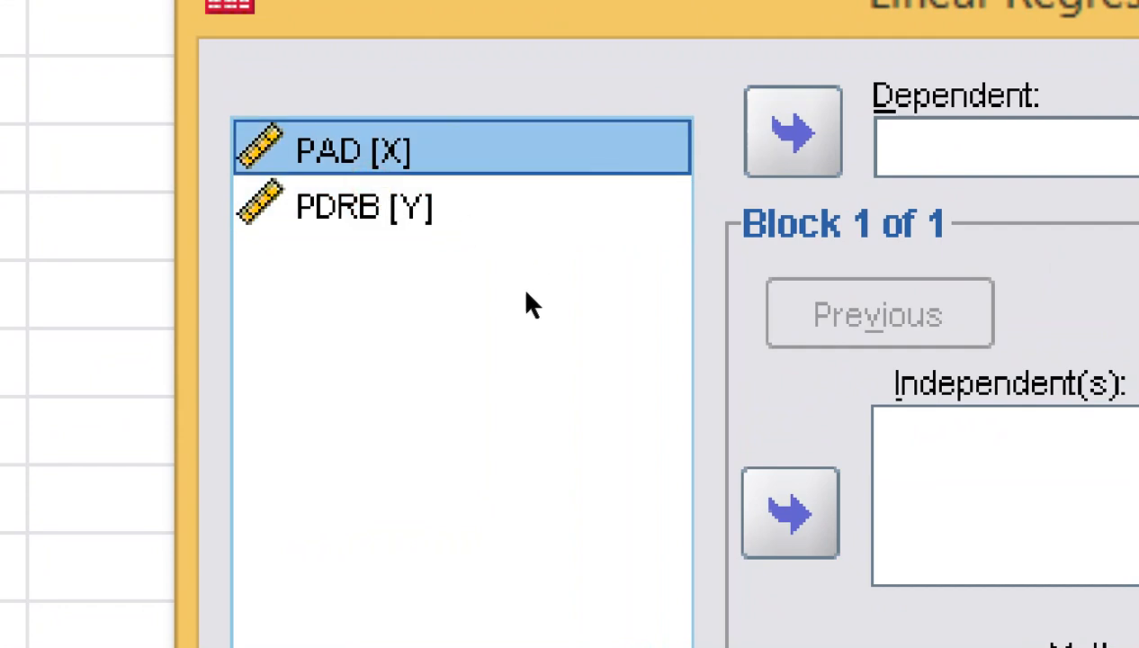
{"action": "left_click", "coordinate": [496, 295]}
{"action": "left_click", "coordinate": [361, 205]}
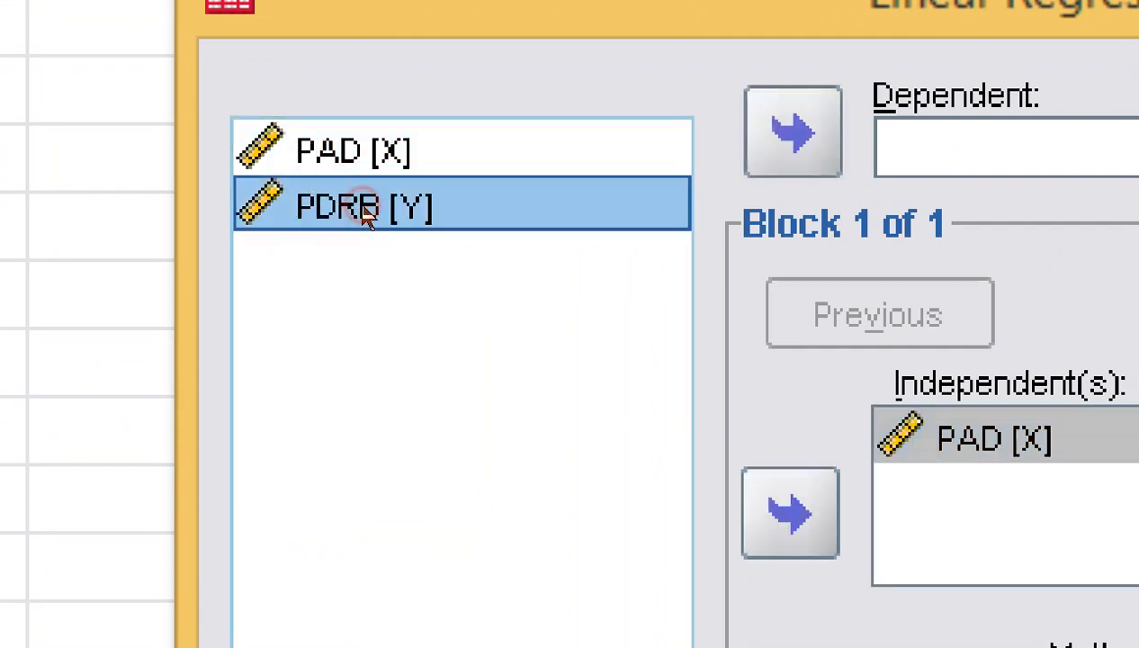
{"action": "double_click", "coordinate": [501, 194]}
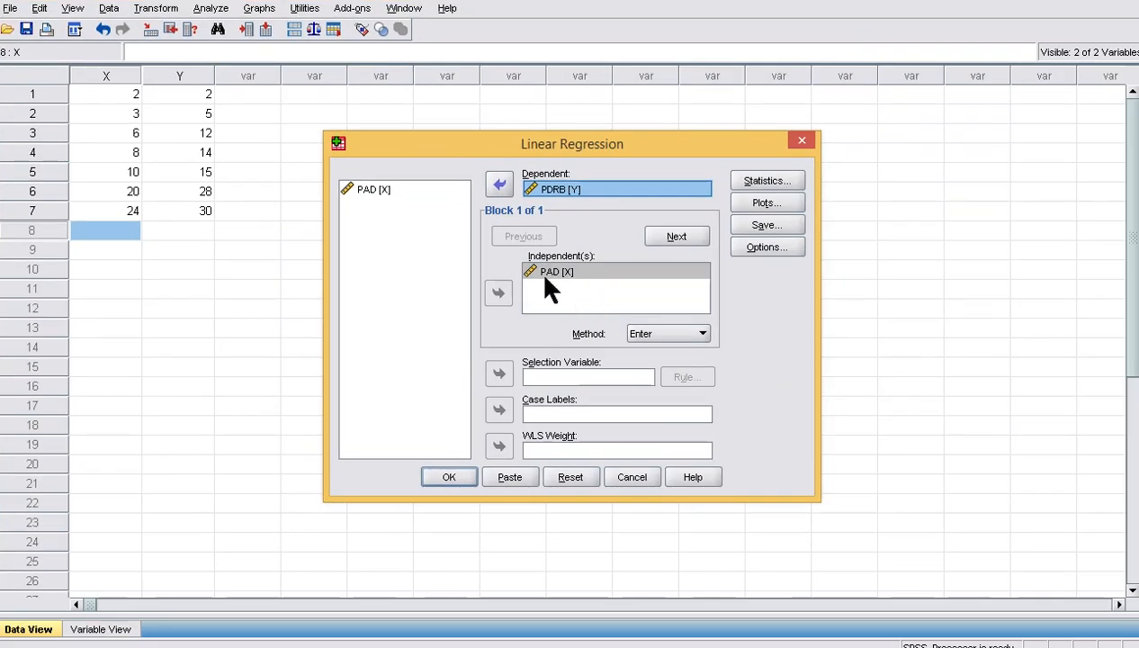
{"action": "left_click", "coordinate": [572, 281]}
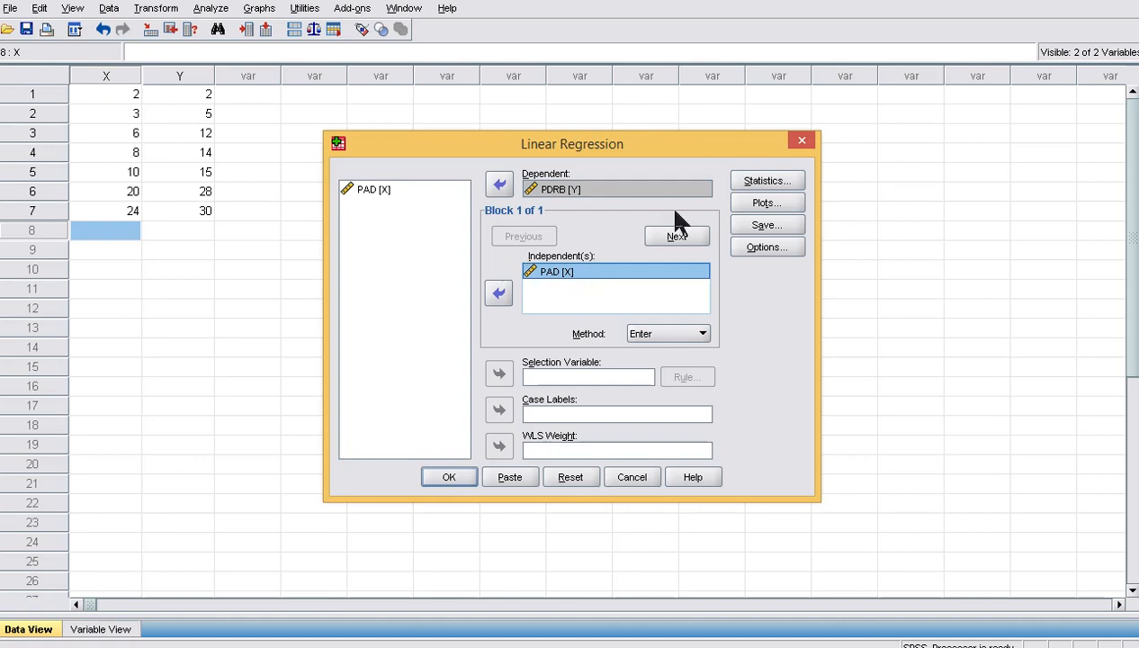
Set the regression to save unstandardized residuals, and run the analysis
{"action": "left_click", "coordinate": [770, 226]}
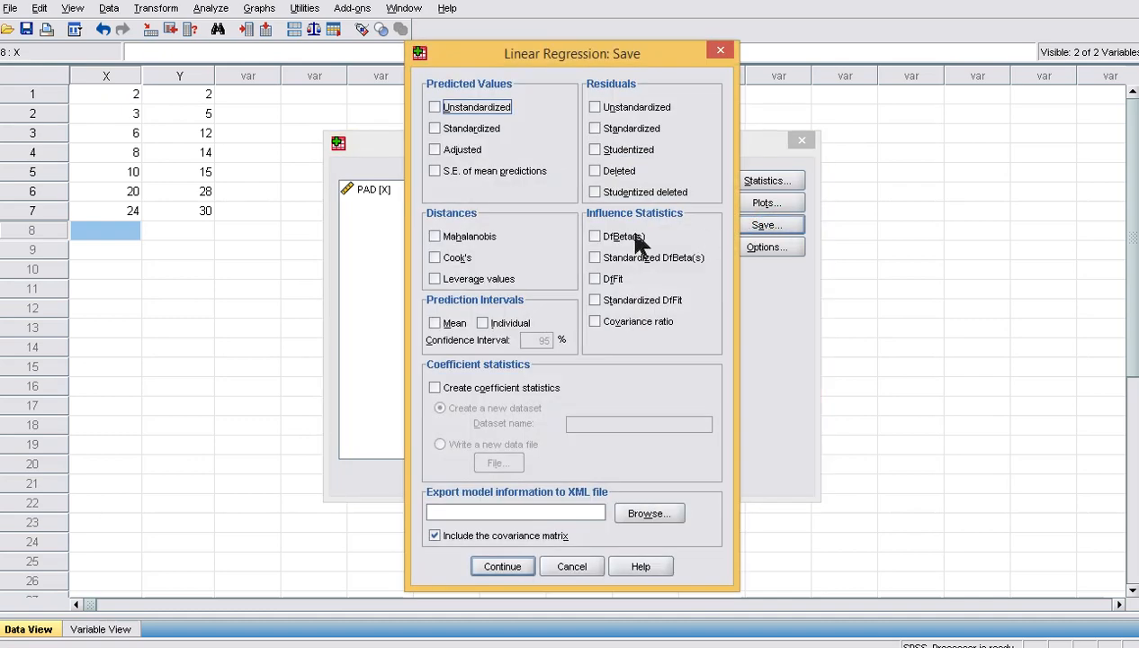
{"action": "left_click", "coordinate": [596, 107]}
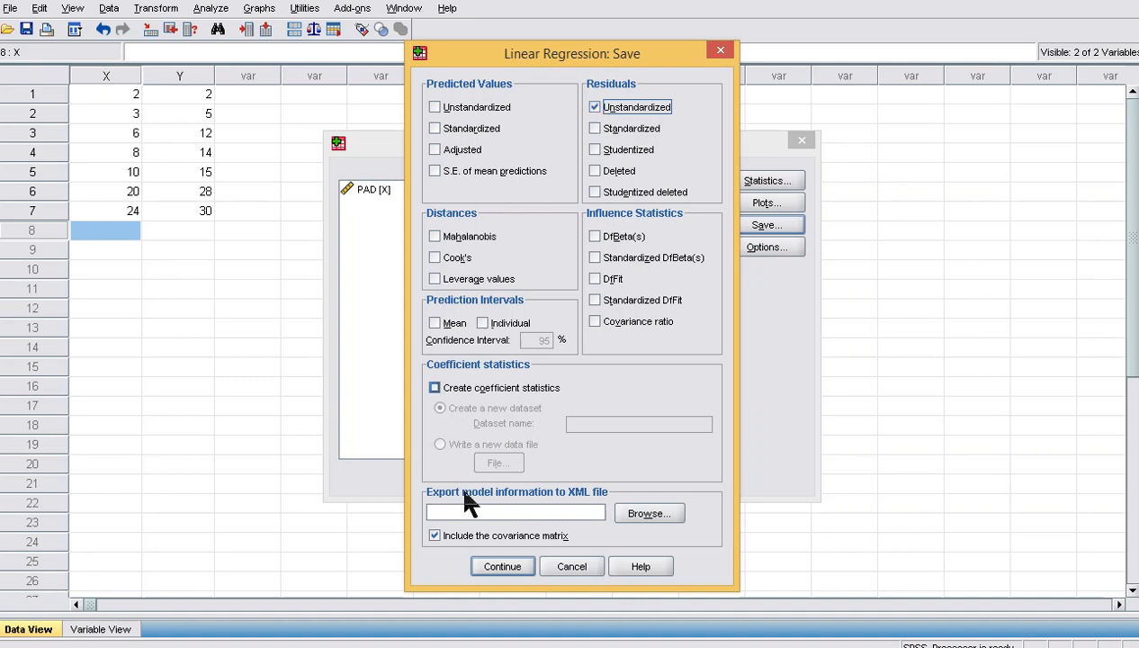
{"action": "left_click", "coordinate": [502, 567]}
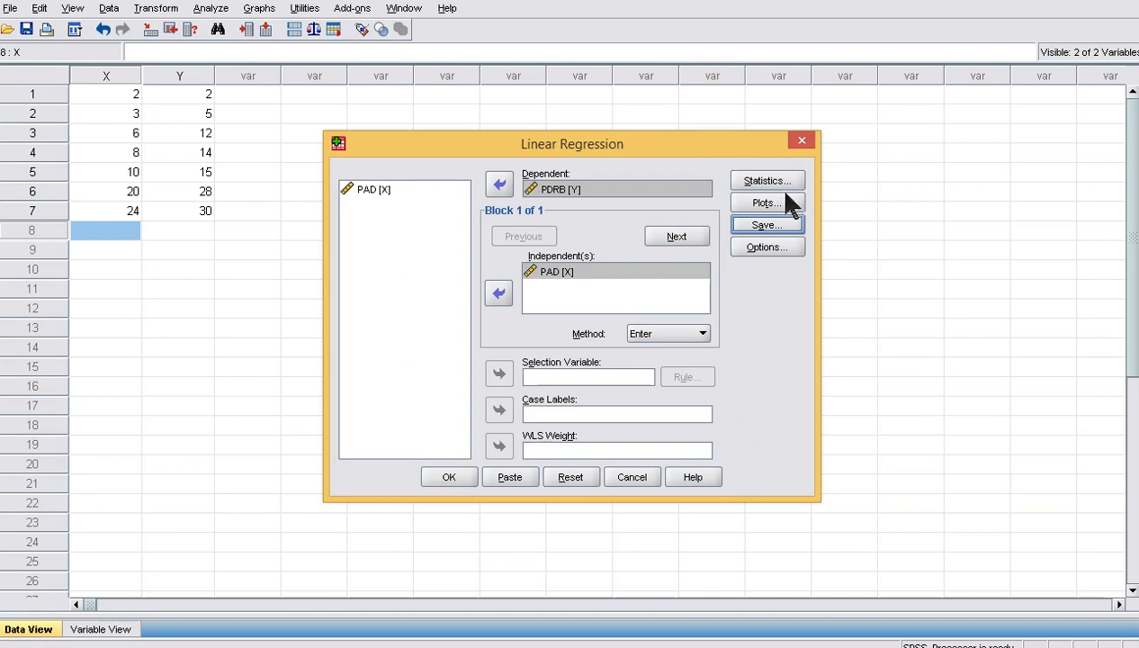
{"action": "left_click", "coordinate": [446, 476]}
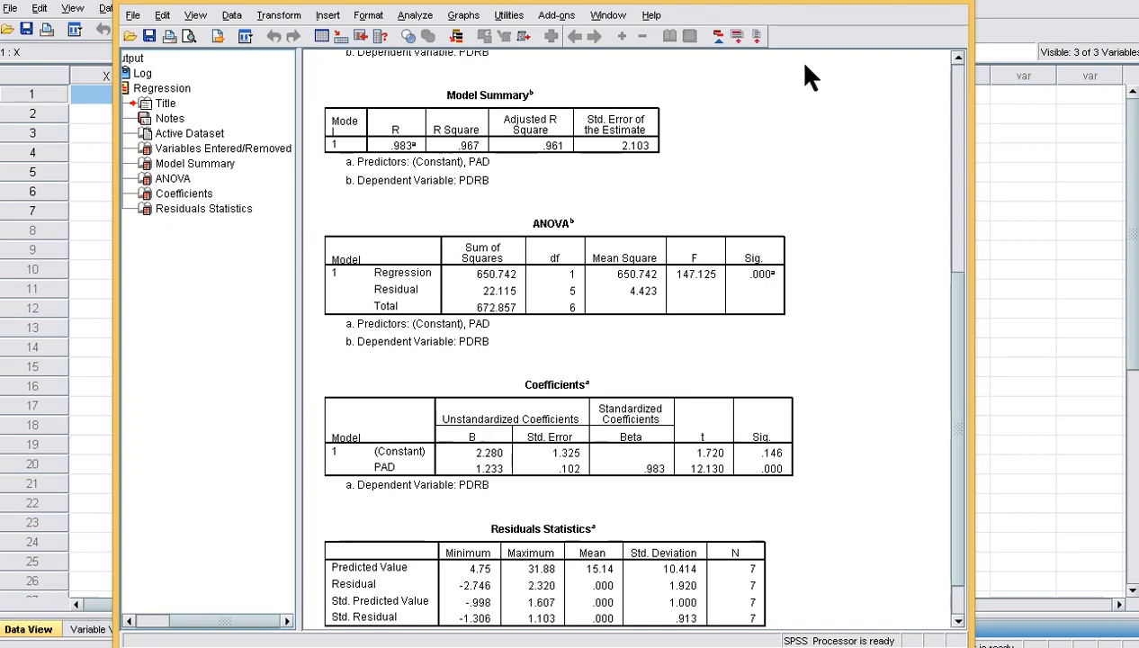
Return from the output to the data file and rename the saved residual variable RES_1 as Nilai_Residual
{"action": "left_click", "coordinate": [77, 209]}
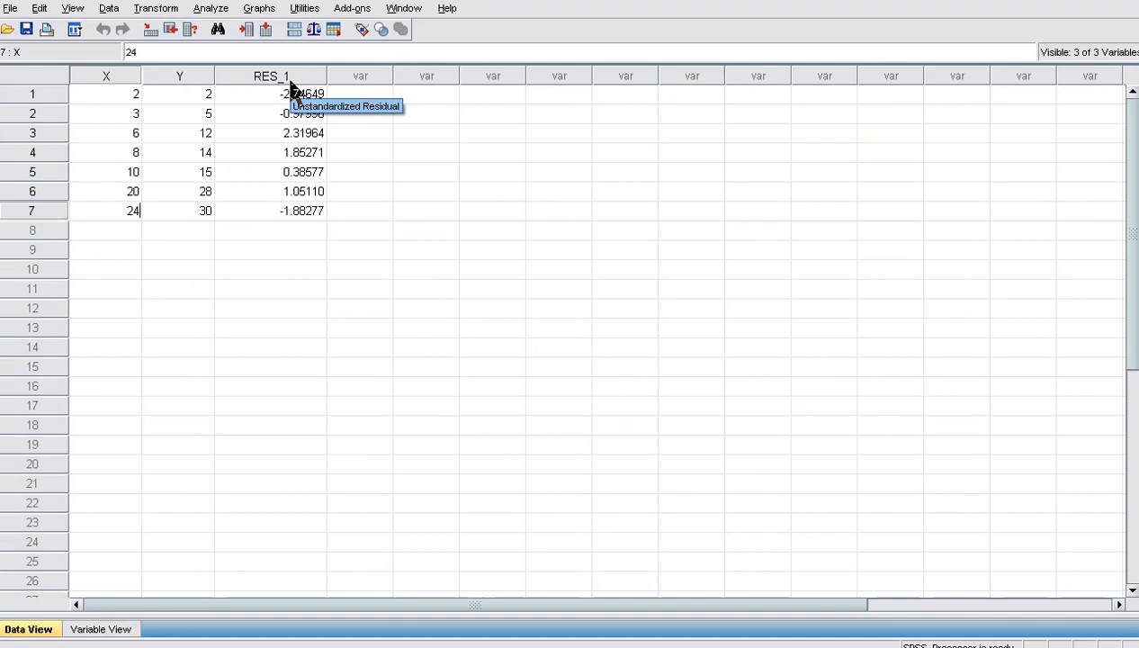
{"action": "left_click", "coordinate": [99, 629]}
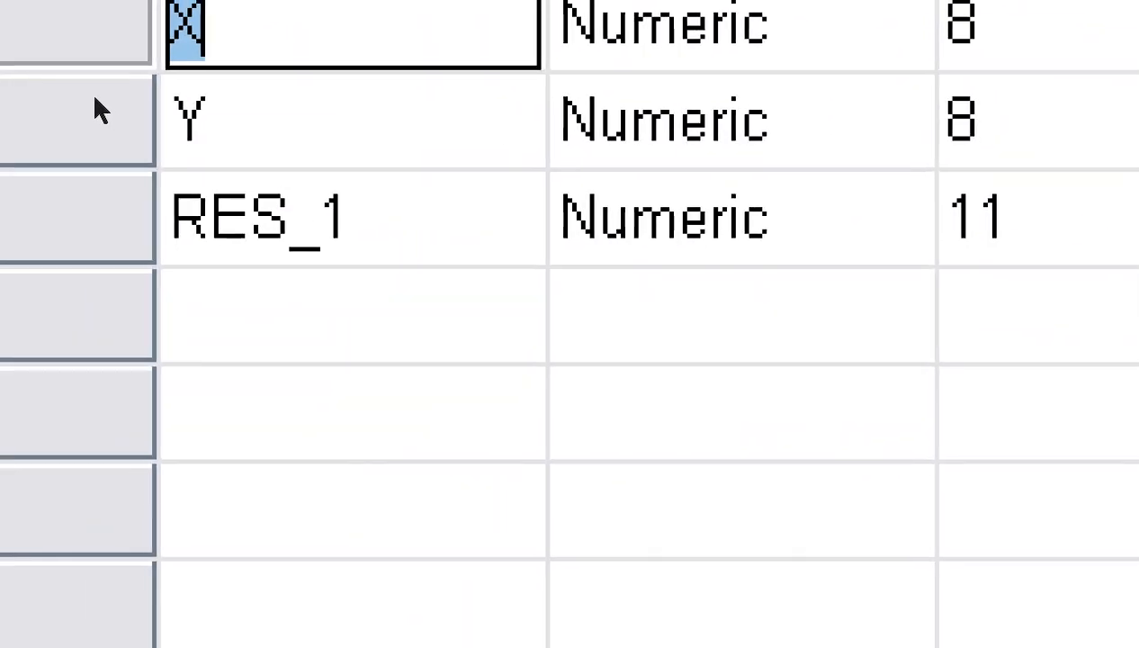
{"action": "double_click", "coordinate": [101, 149]}
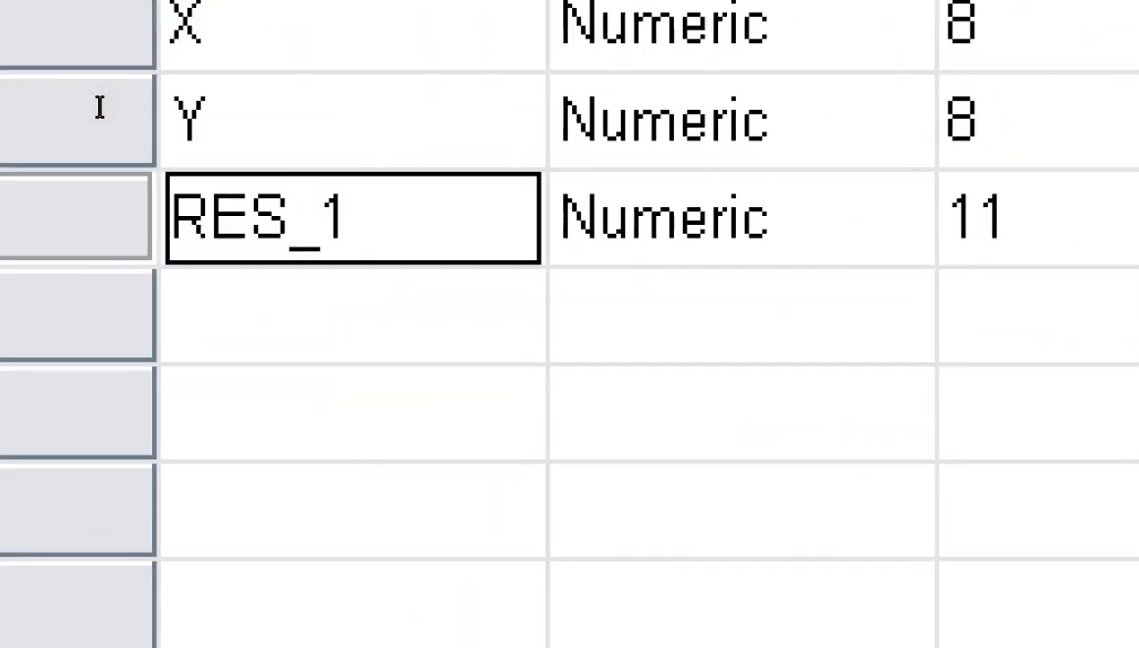
{"action": "key", "text": "shift+Left"}
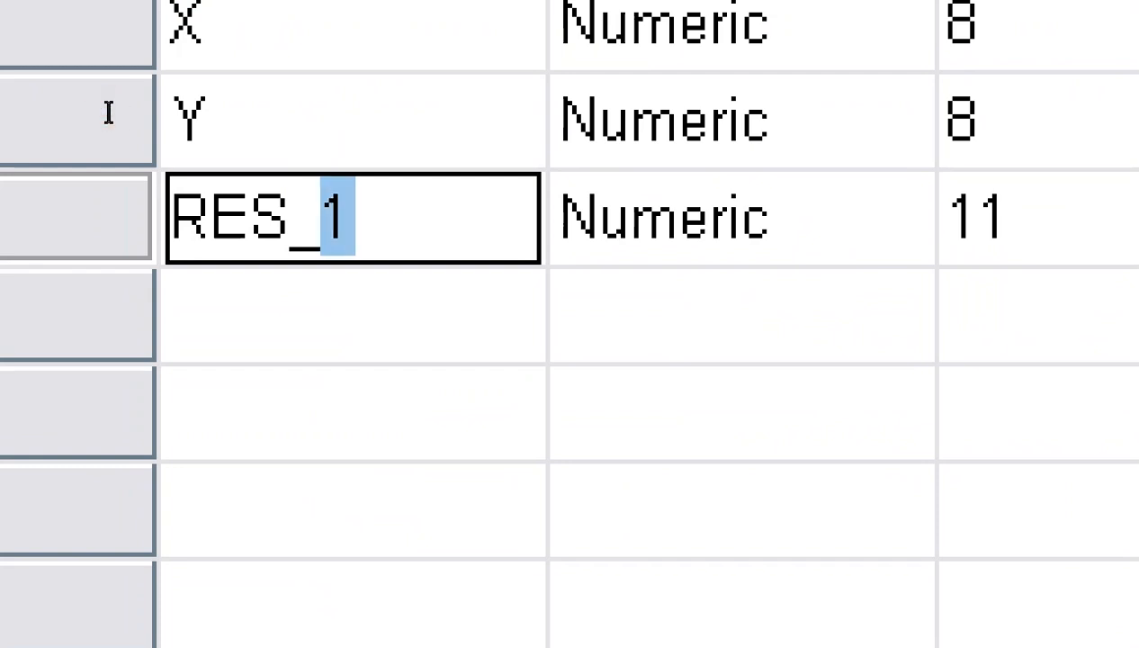
{"action": "key", "text": "shift+Home"}
{"action": "type", "text": "Nil"}
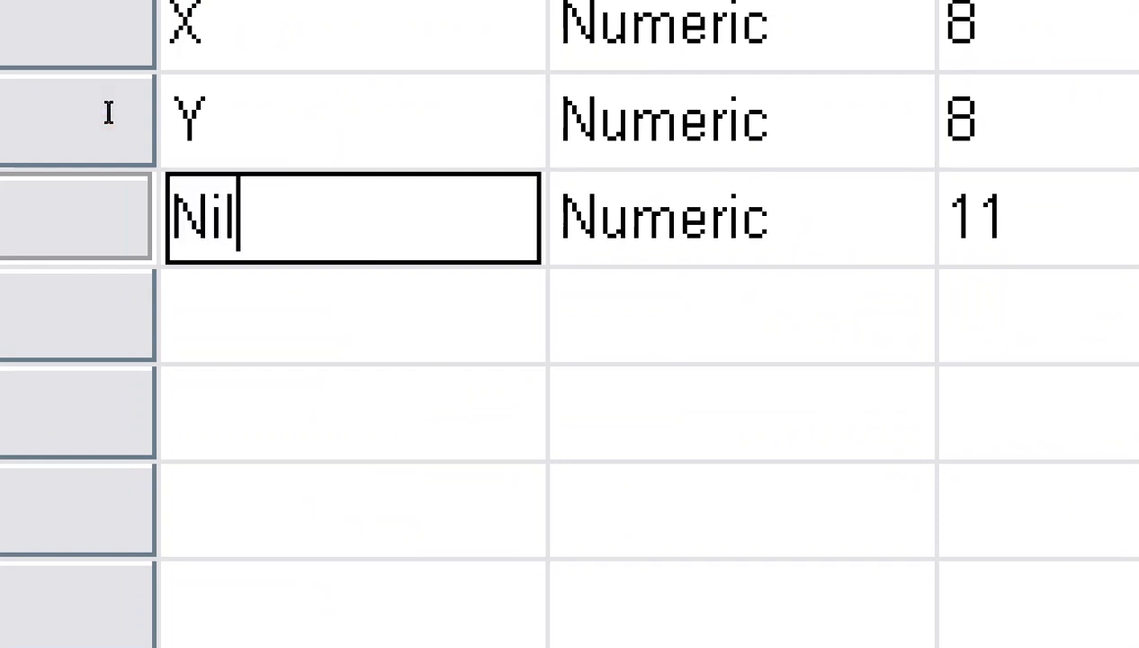
{"action": "type", "text": "ai_Residual"}
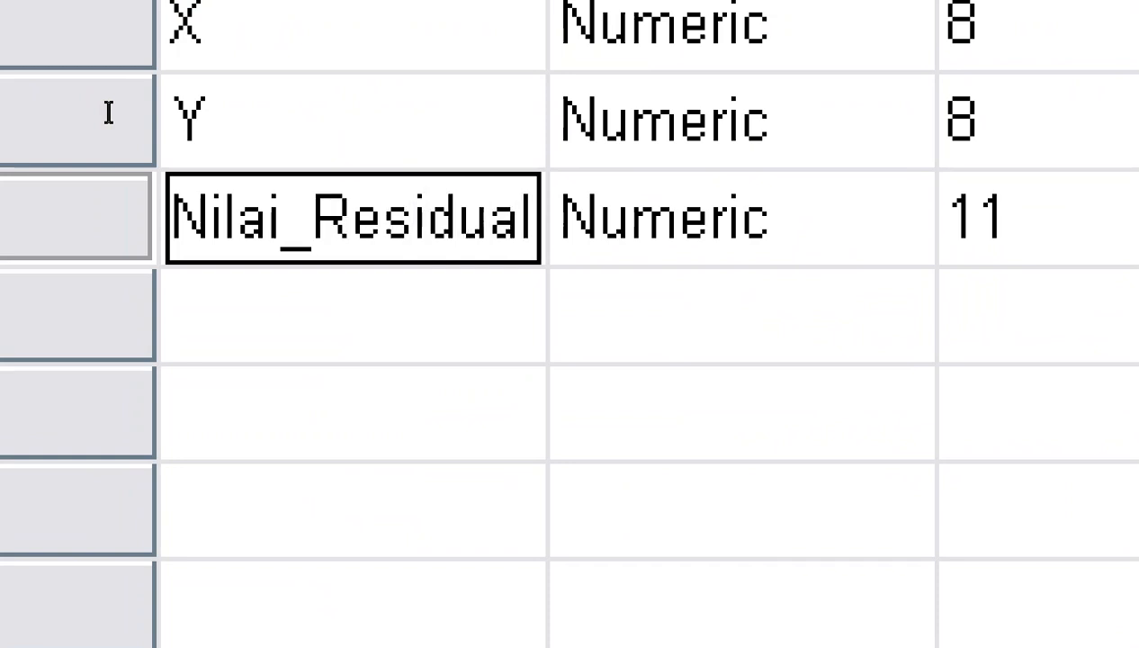
{"action": "key", "text": "Tab"}
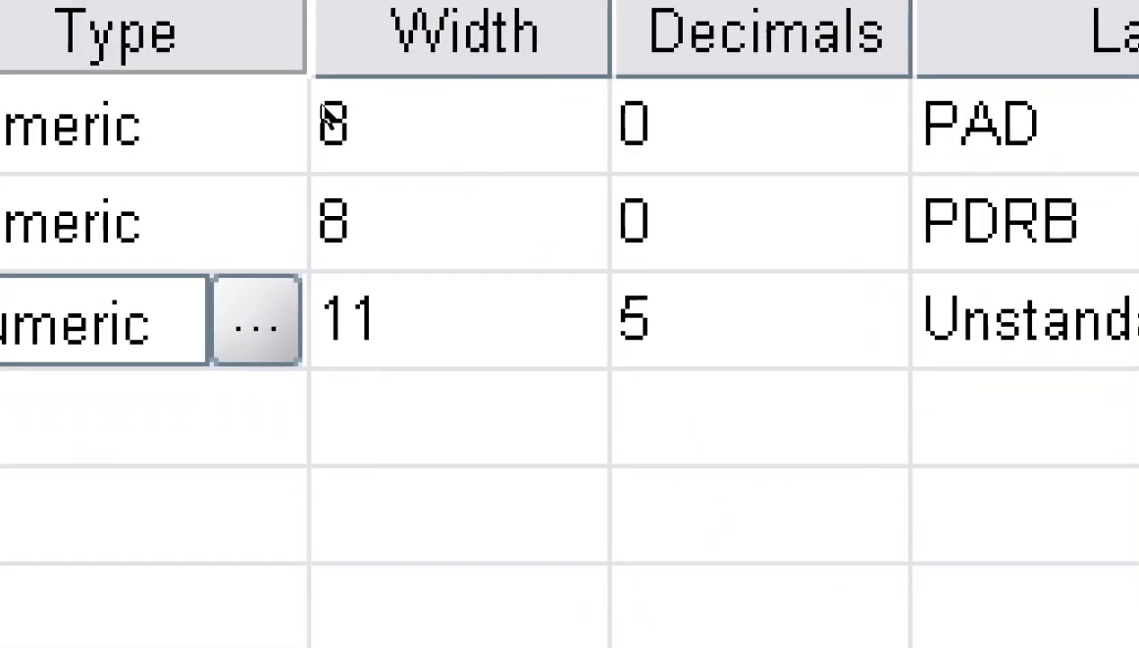
Check the label of the Nilai_Residual variable, and view the residual values in the data sheet
{"action": "key", "text": "Tab"}
{"action": "key", "text": "Tab"}
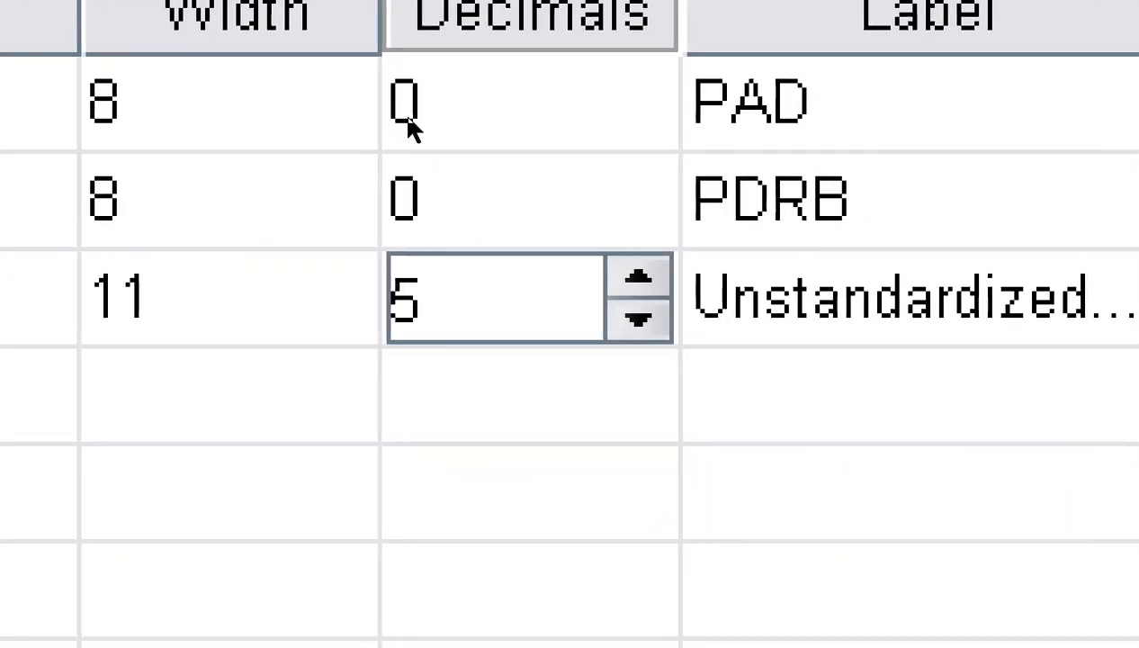
{"action": "key", "text": "Tab"}
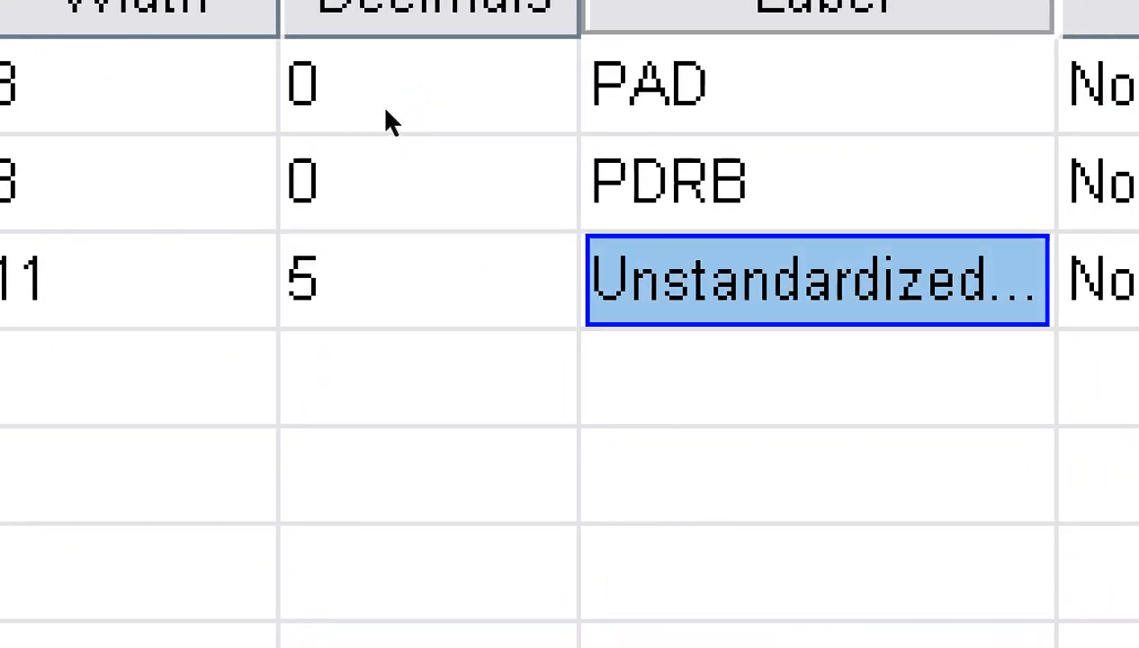
{"action": "left_click", "coordinate": [783, 279]}
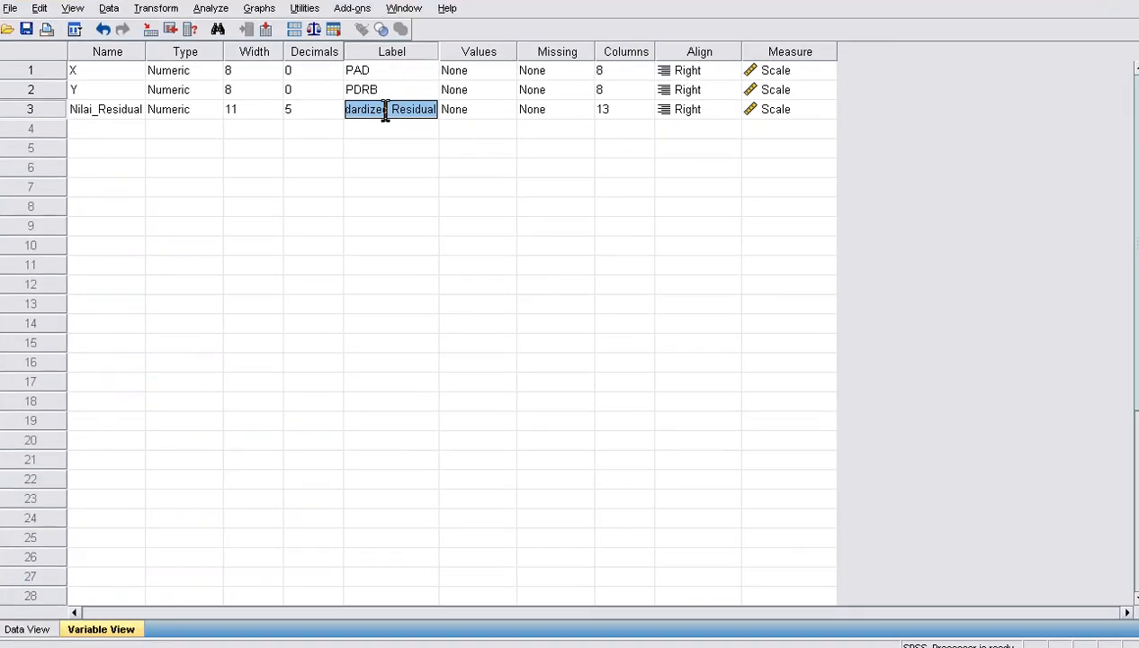
{"action": "left_click", "coordinate": [29, 631]}
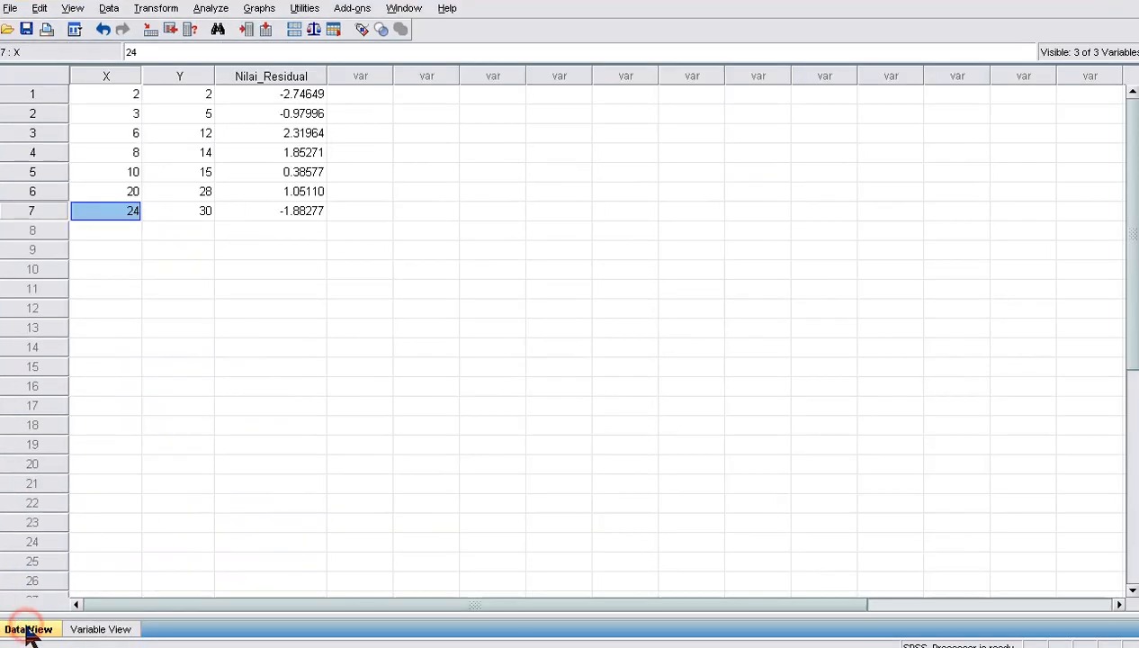
{"action": "left_click", "coordinate": [302, 309]}
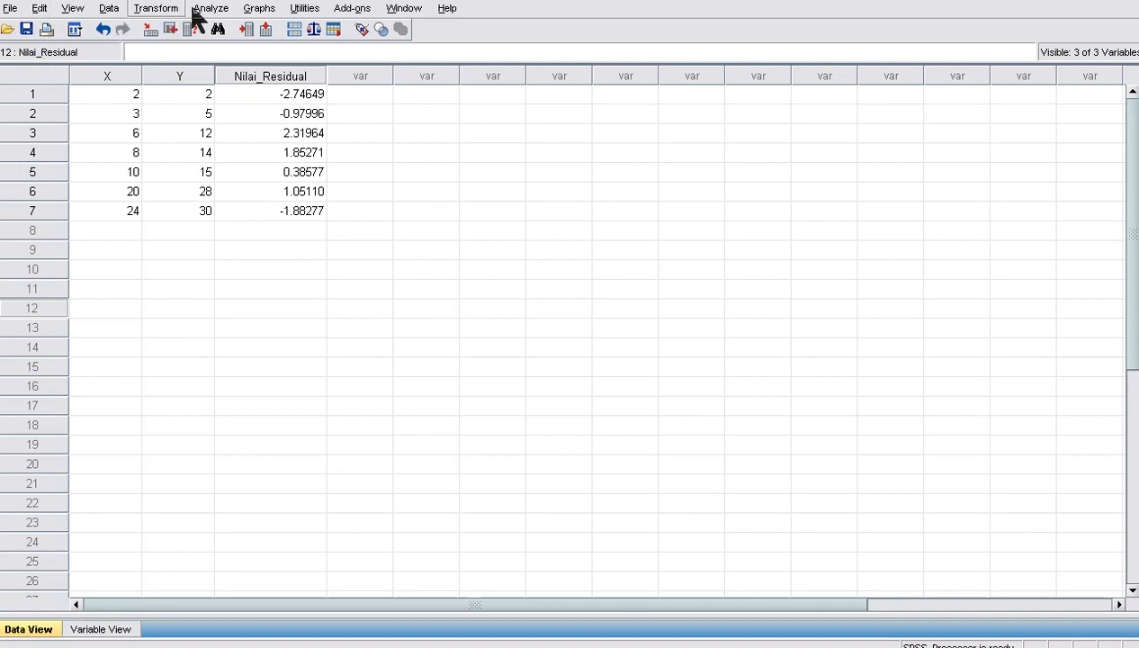
Create an interactive 2-D scatterplot with PAD on the horizontal axis and PDRB on the vertical axis
{"action": "left_click", "coordinate": [256, 11]}
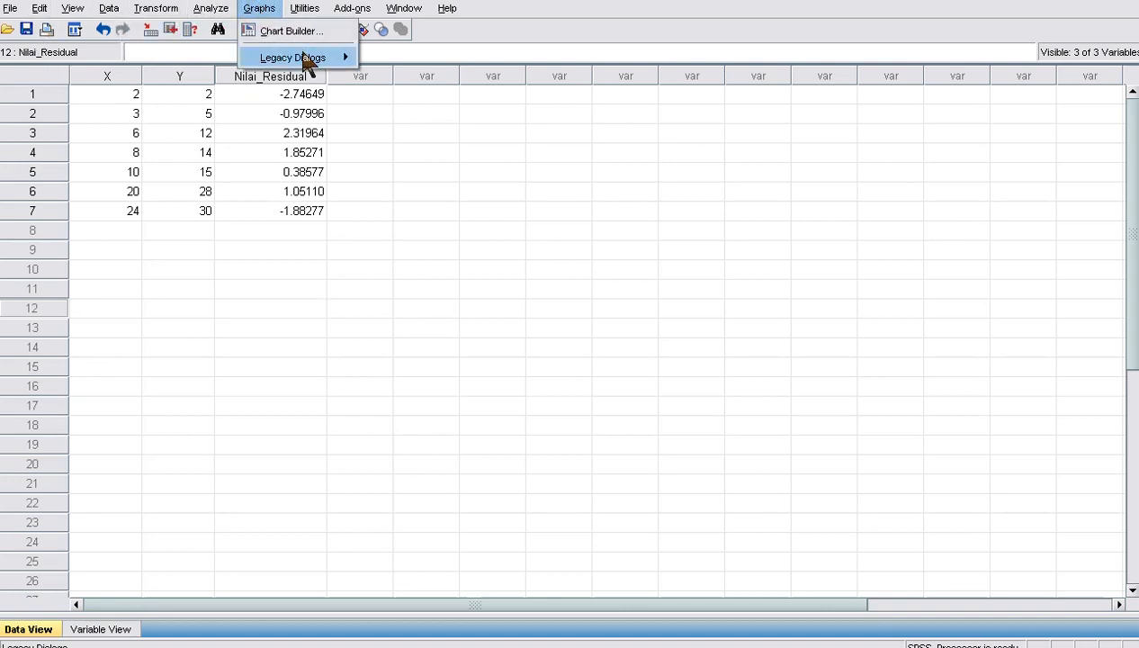
{"action": "mouse_move", "coordinate": [310, 59]}
{"action": "mouse_move", "coordinate": [432, 292]}
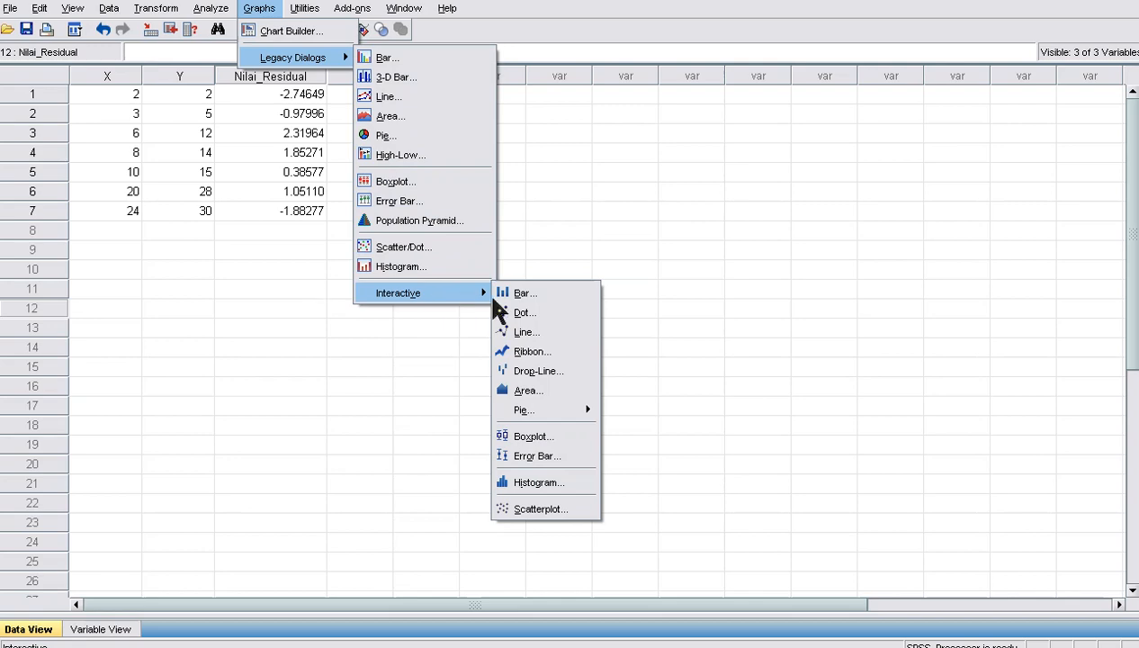
{"action": "left_click", "coordinate": [559, 507]}
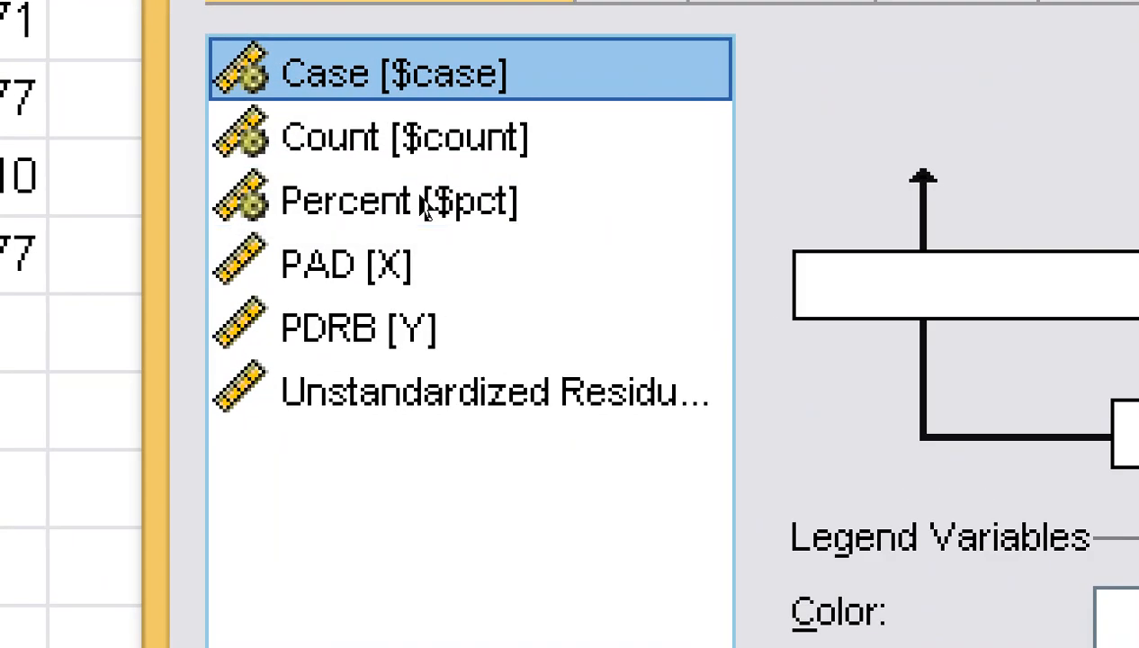
{"action": "left_click", "coordinate": [397, 213]}
{"action": "left_click_drag", "start_coordinate": [390, 264], "coordinate": [1134, 465]}
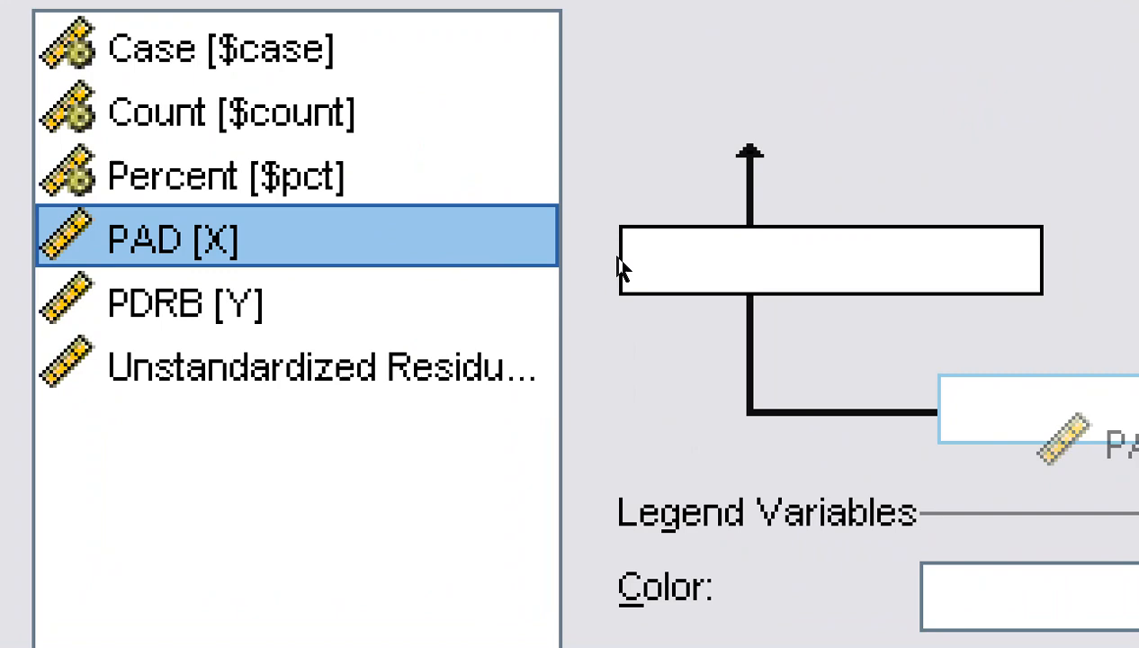
{"action": "left_click_drag", "start_coordinate": [1062, 434], "coordinate": [1035, 409]}
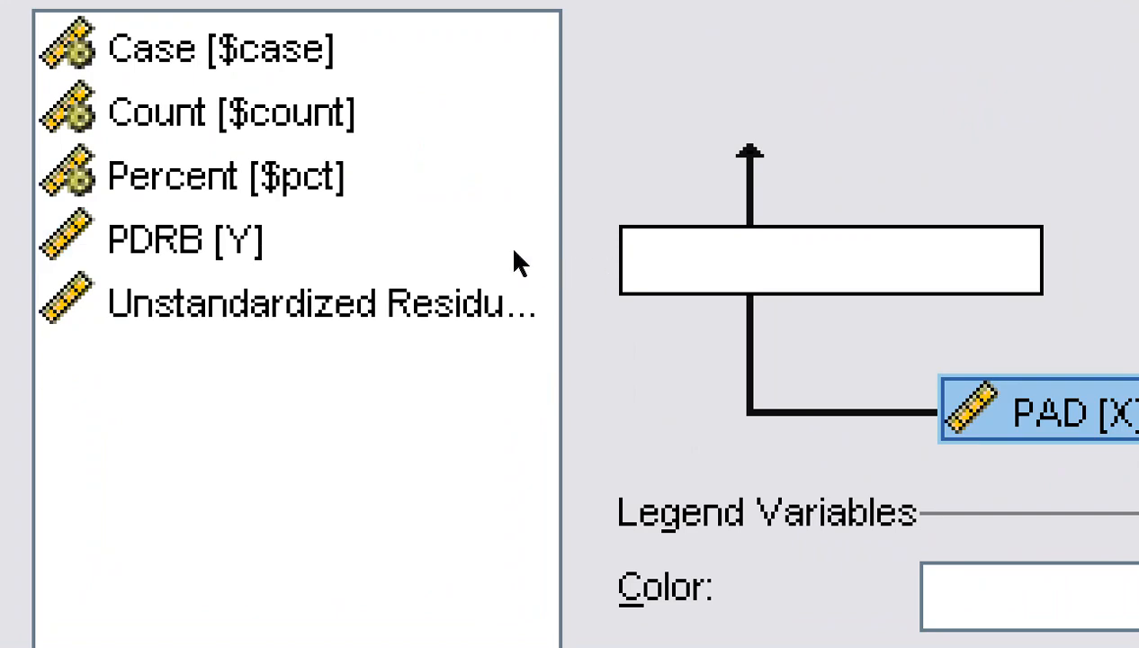
{"action": "left_click_drag", "start_coordinate": [406, 223], "coordinate": [538, 225]}
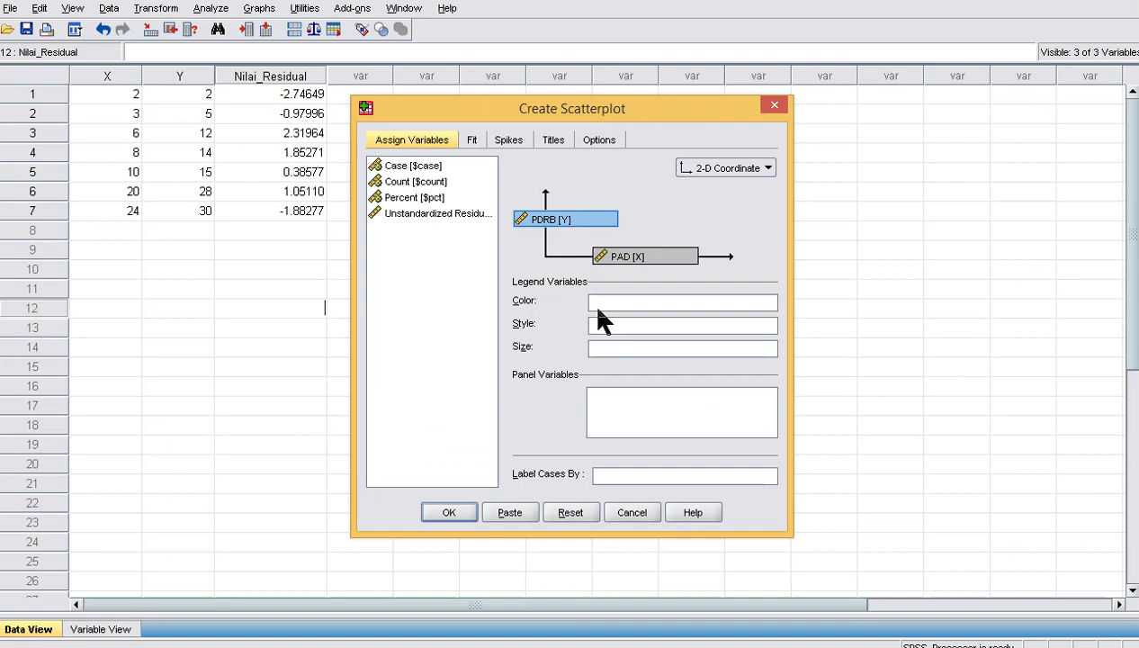
{"action": "left_click", "coordinate": [448, 512]}
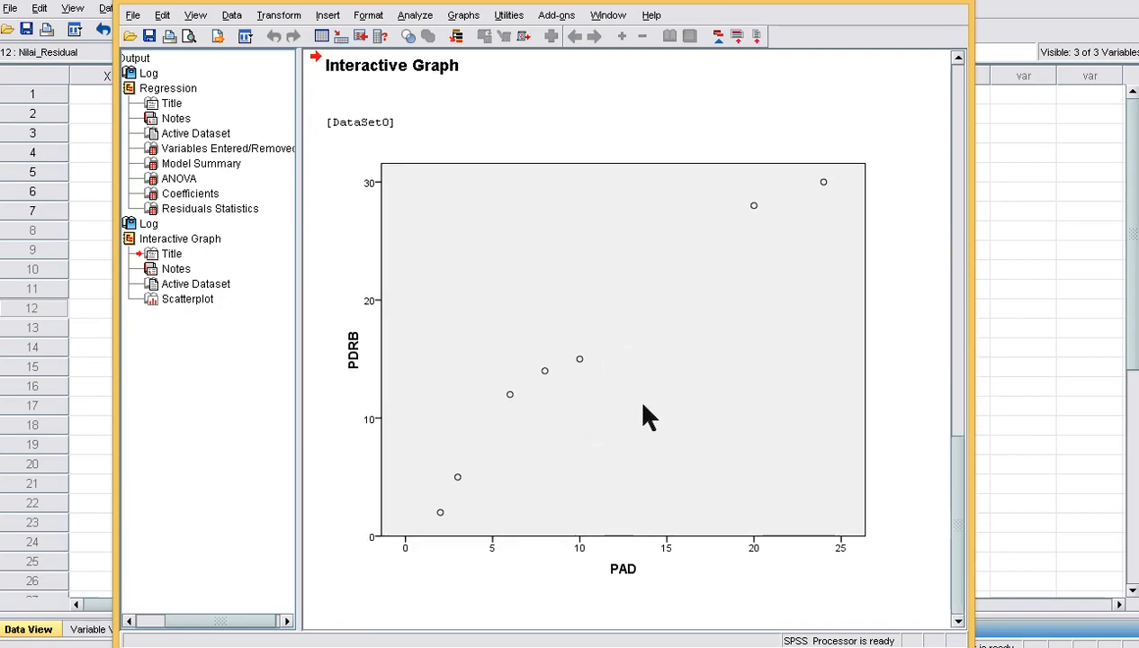
Open the scatterplot for editing and add a linear fit line at total without confidence intervals
{"action": "double_click", "coordinate": [606, 402]}
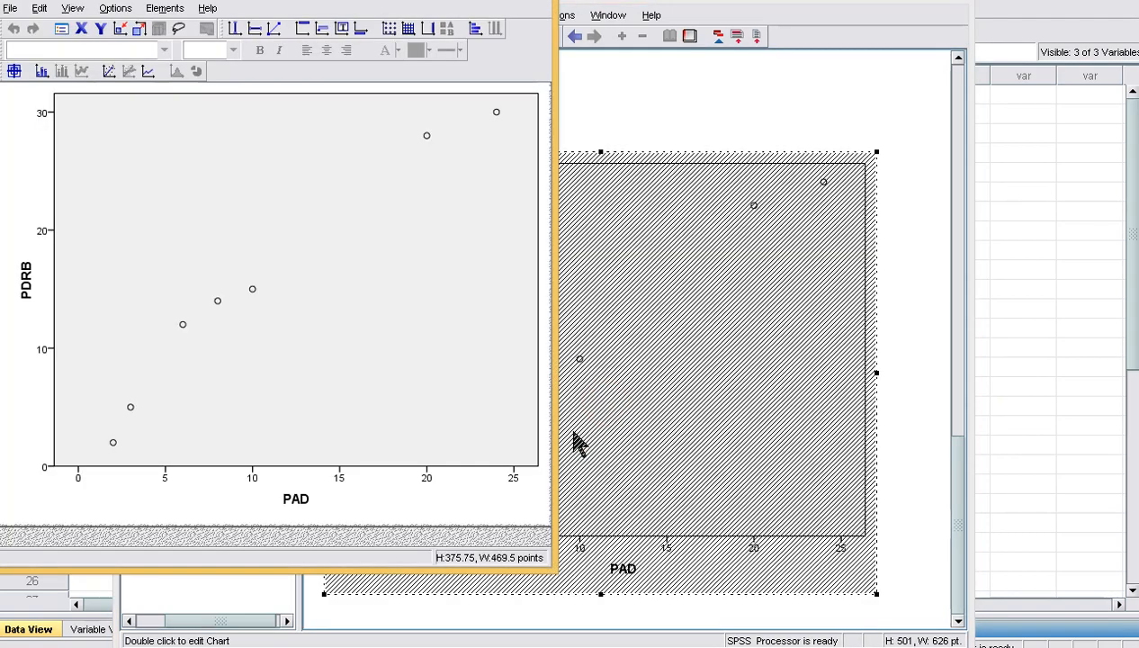
{"action": "right_click", "coordinate": [141, 299]}
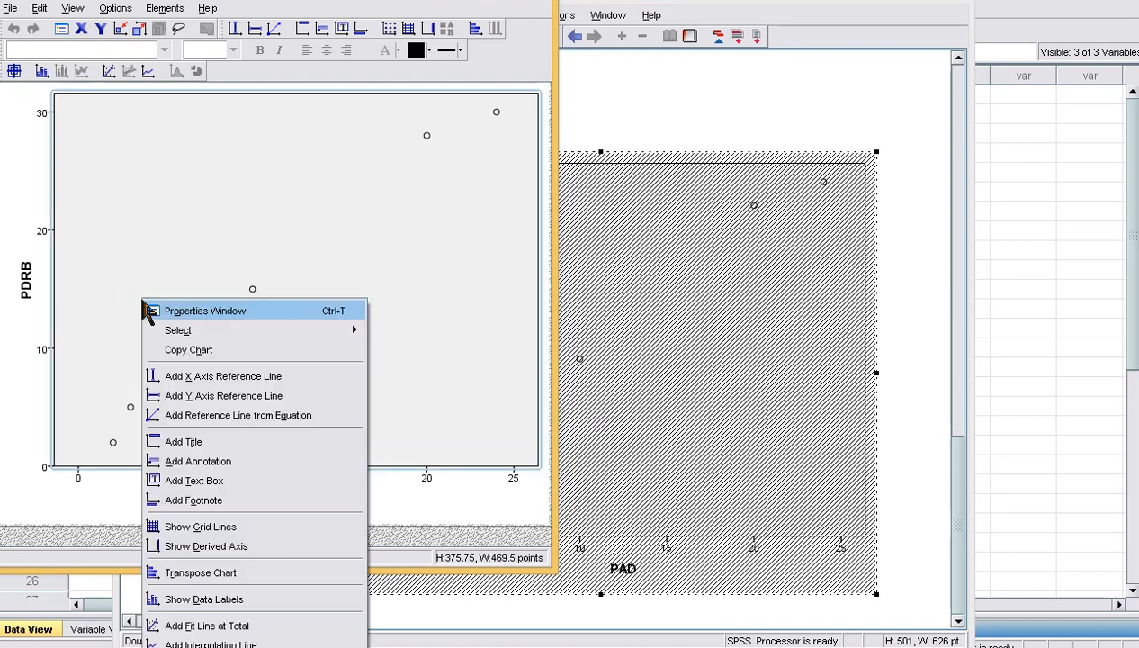
{"action": "left_click", "coordinate": [80, 159]}
{"action": "right_click", "coordinate": [81, 158]}
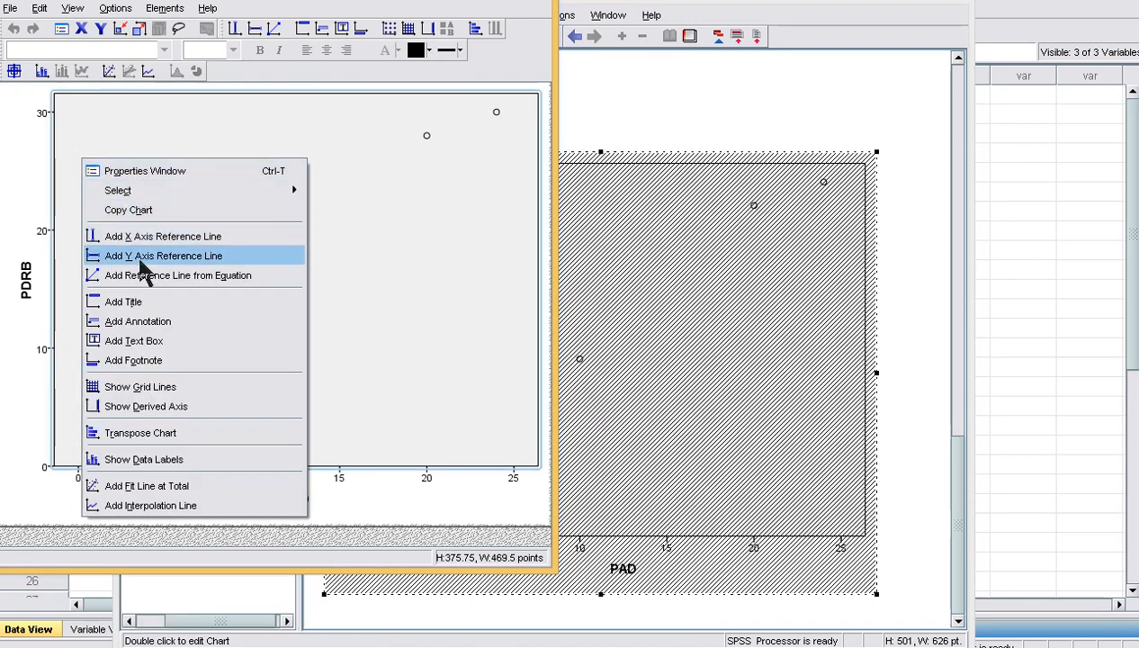
{"action": "left_click", "coordinate": [160, 493]}
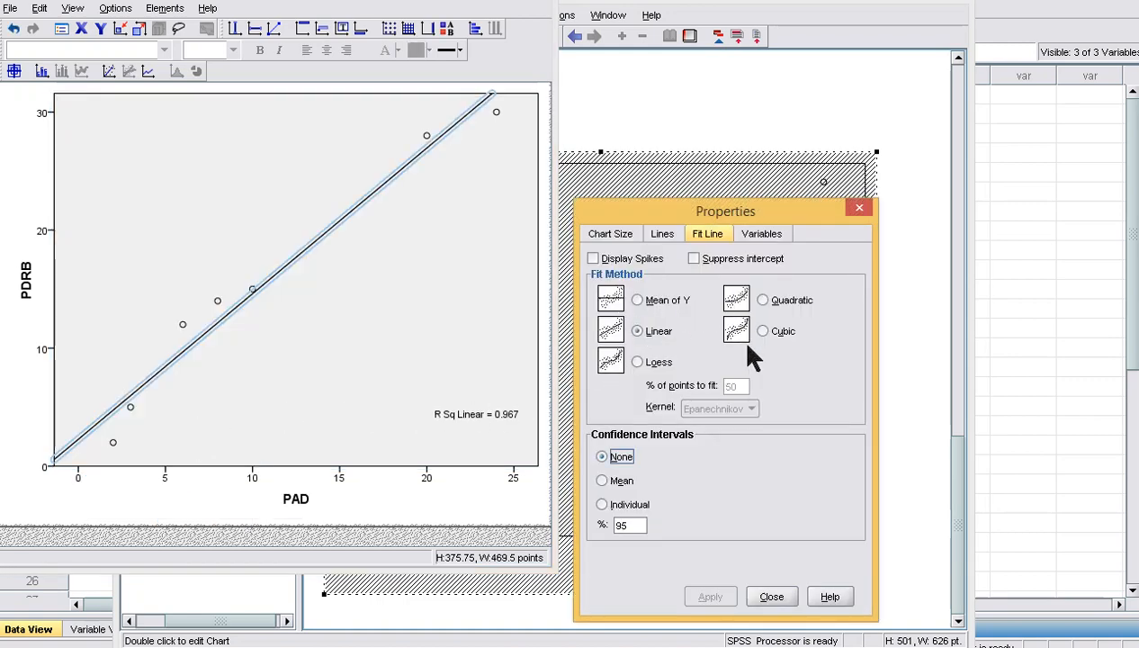
{"action": "left_click", "coordinate": [703, 596]}
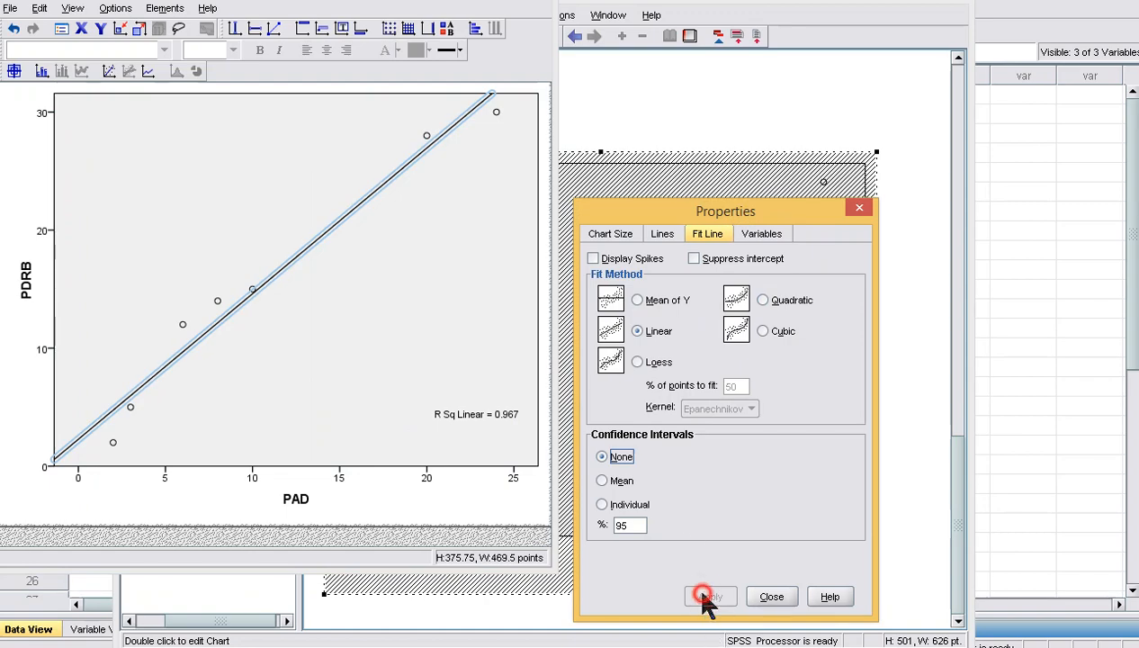
{"action": "left_click", "coordinate": [859, 208]}
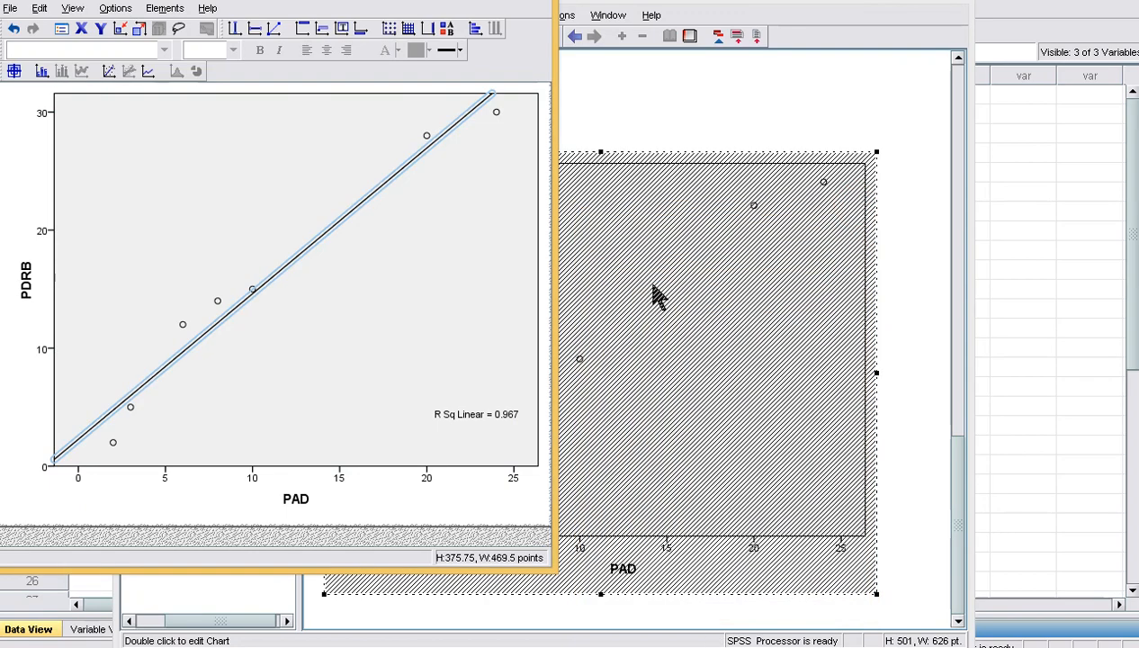
Add a second fit line at total using the Loess method with 50% of points, Epanechnikov kernel and no confidence intervals
{"action": "right_click", "coordinate": [149, 197]}
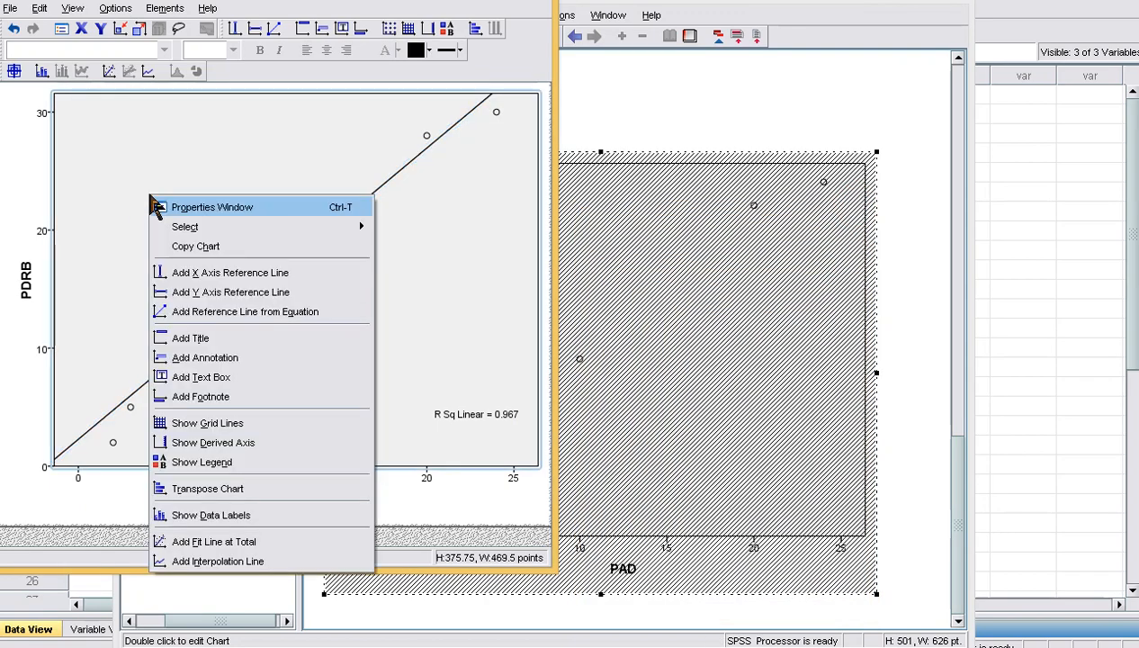
{"action": "left_click", "coordinate": [213, 541]}
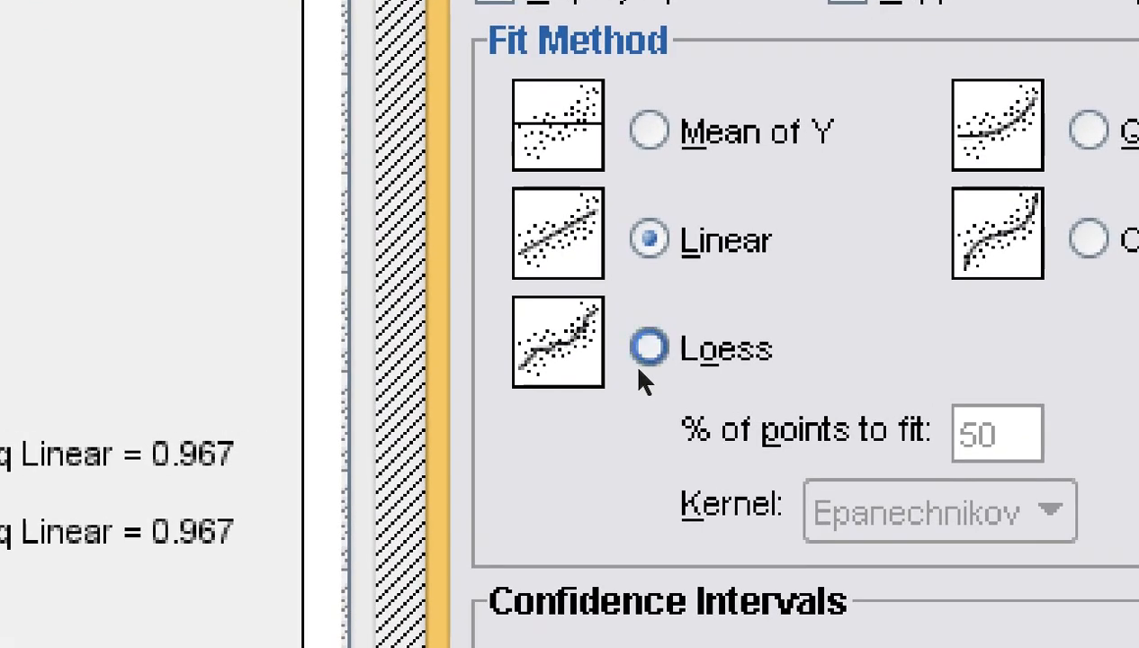
{"action": "left_click", "coordinate": [639, 365]}
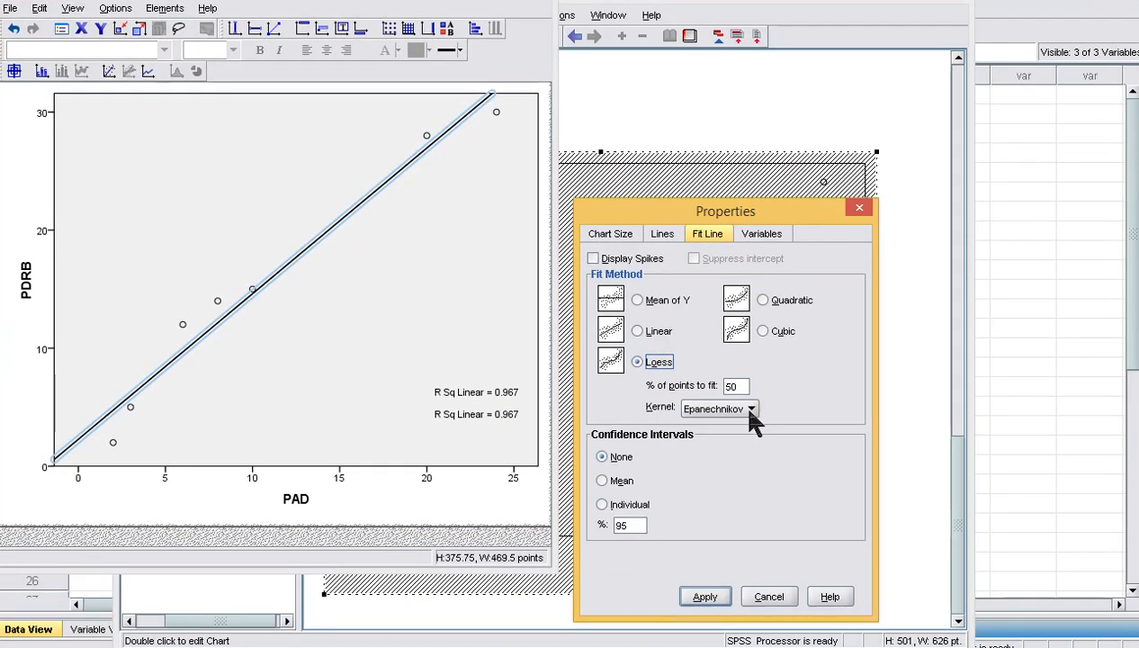
{"action": "left_click", "coordinate": [637, 360]}
{"action": "left_click", "coordinate": [704, 599]}
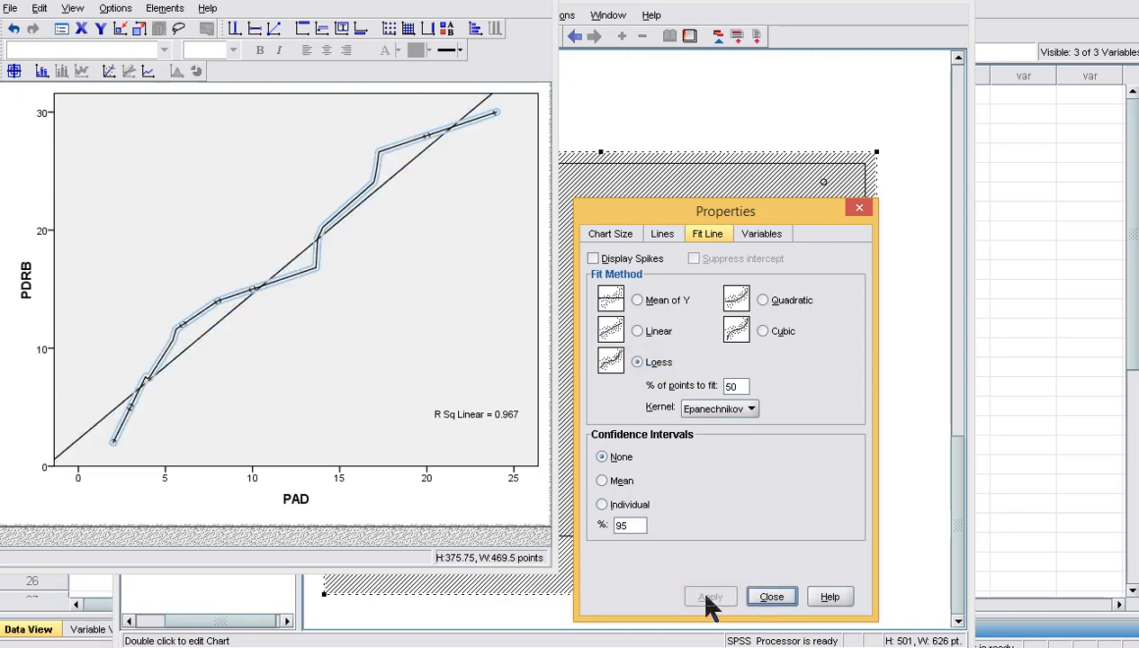
{"action": "left_click", "coordinate": [859, 210]}
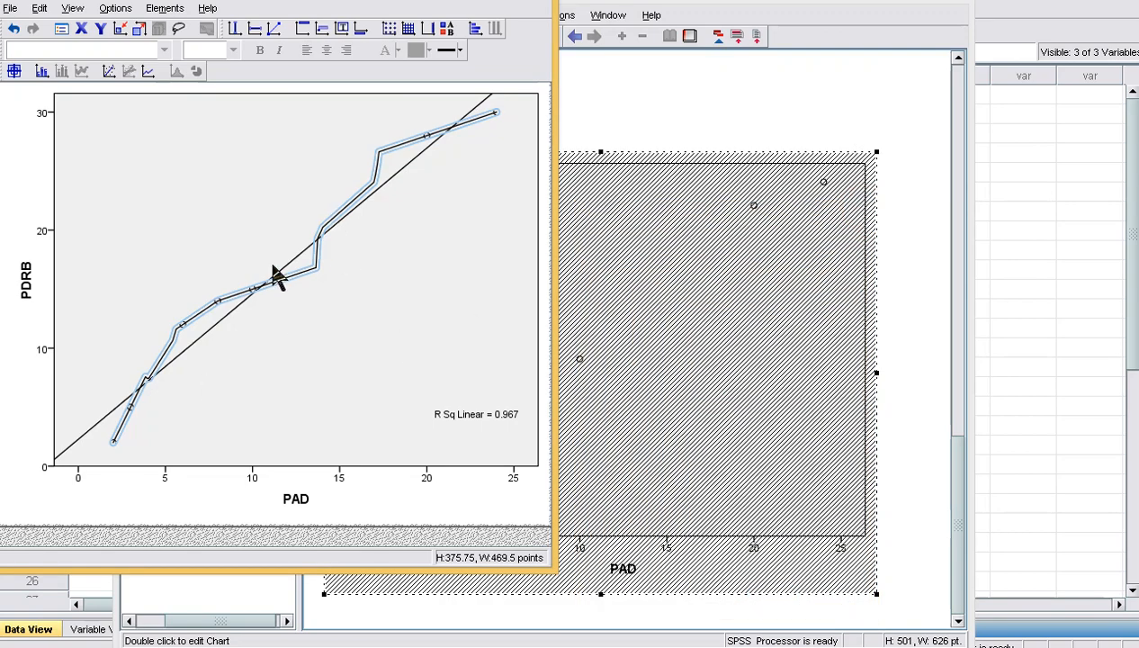
Compare the fit lines in the chart with the scatterplot output and the Nilai_Residual values in the data sheet
{"action": "left_click", "coordinate": [289, 9]}
{"action": "left_click", "coordinate": [610, 298]}
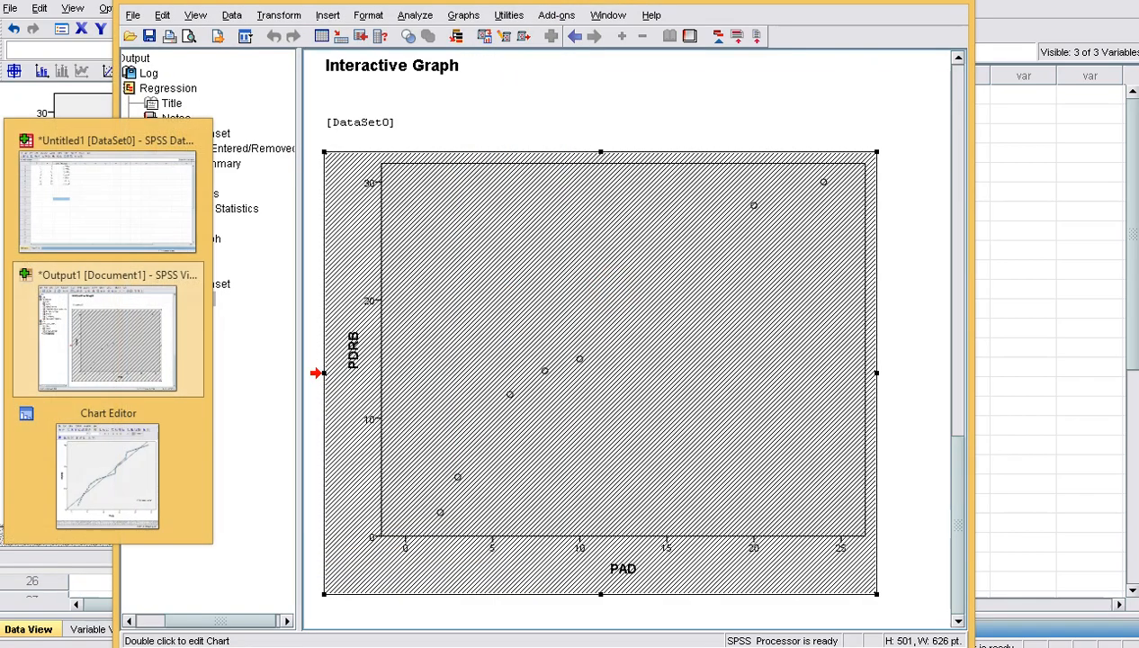
{"action": "left_click", "coordinate": [110, 453]}
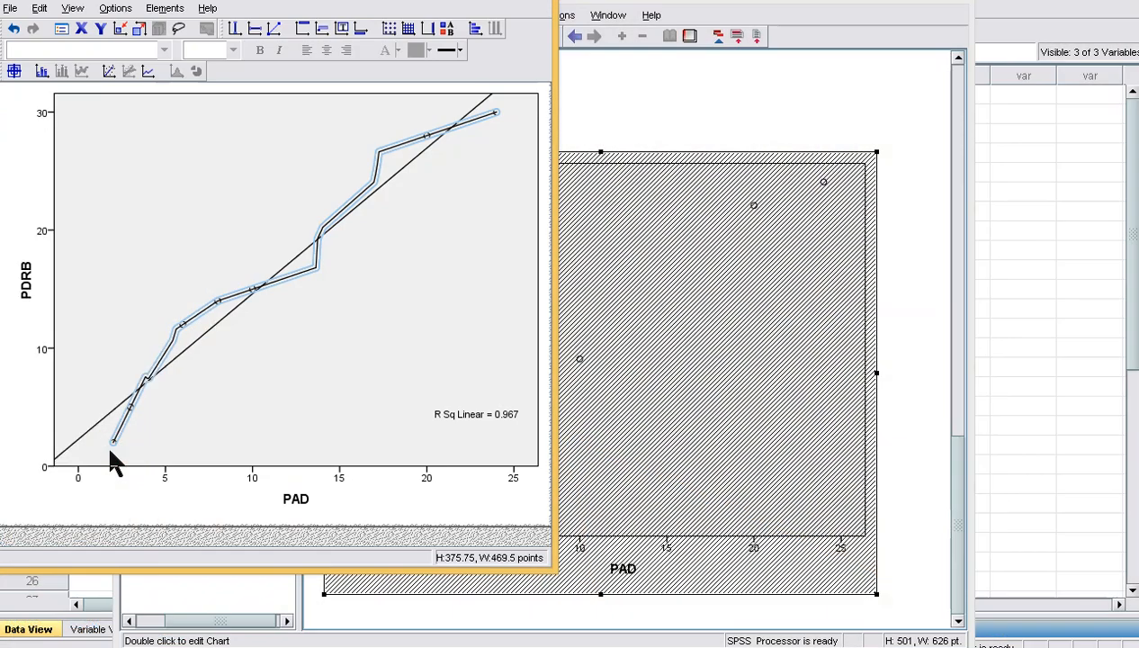
{"action": "left_click", "coordinate": [552, 95]}
{"action": "mouse_move", "coordinate": [2, 330]}
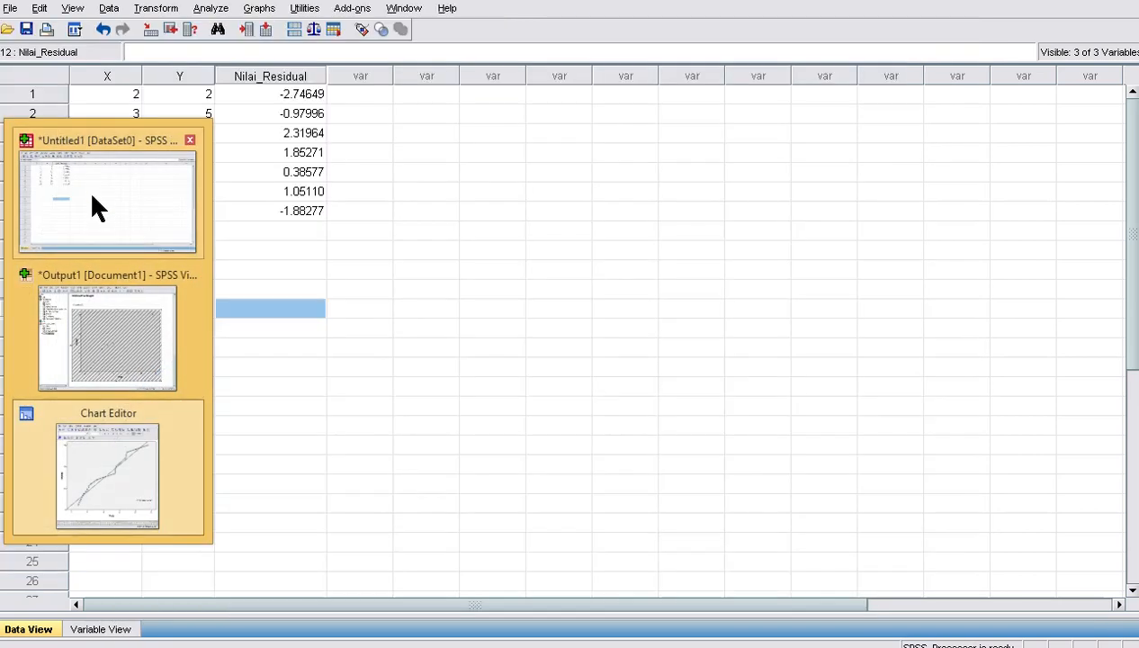
{"action": "left_click", "coordinate": [97, 207]}
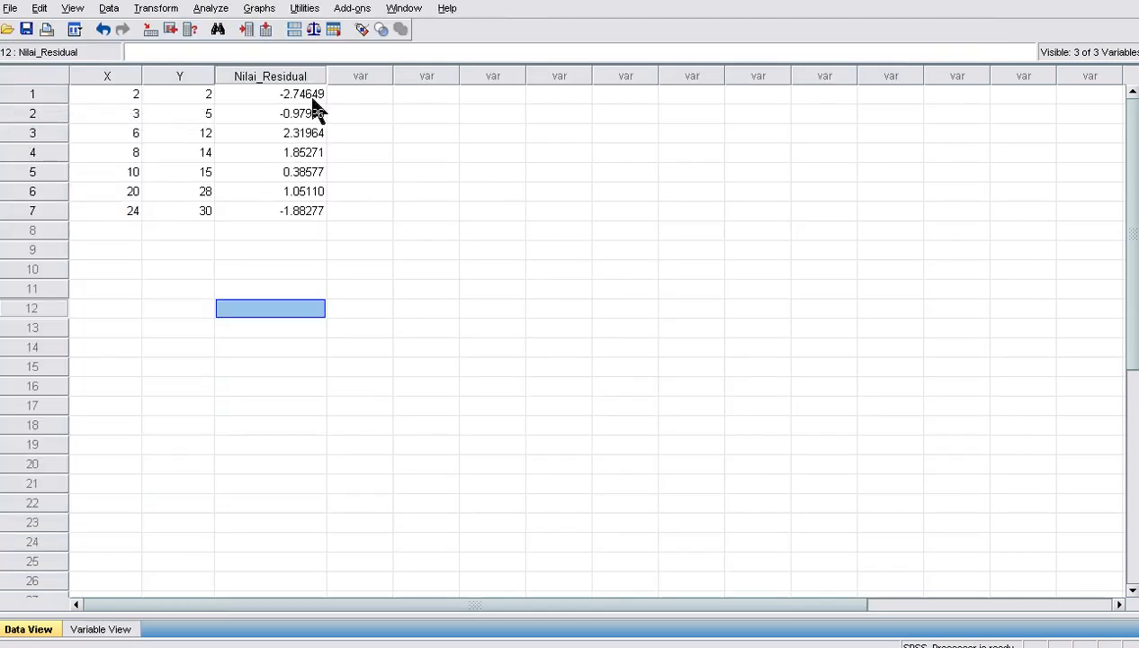
{"action": "key", "text": "F2"}
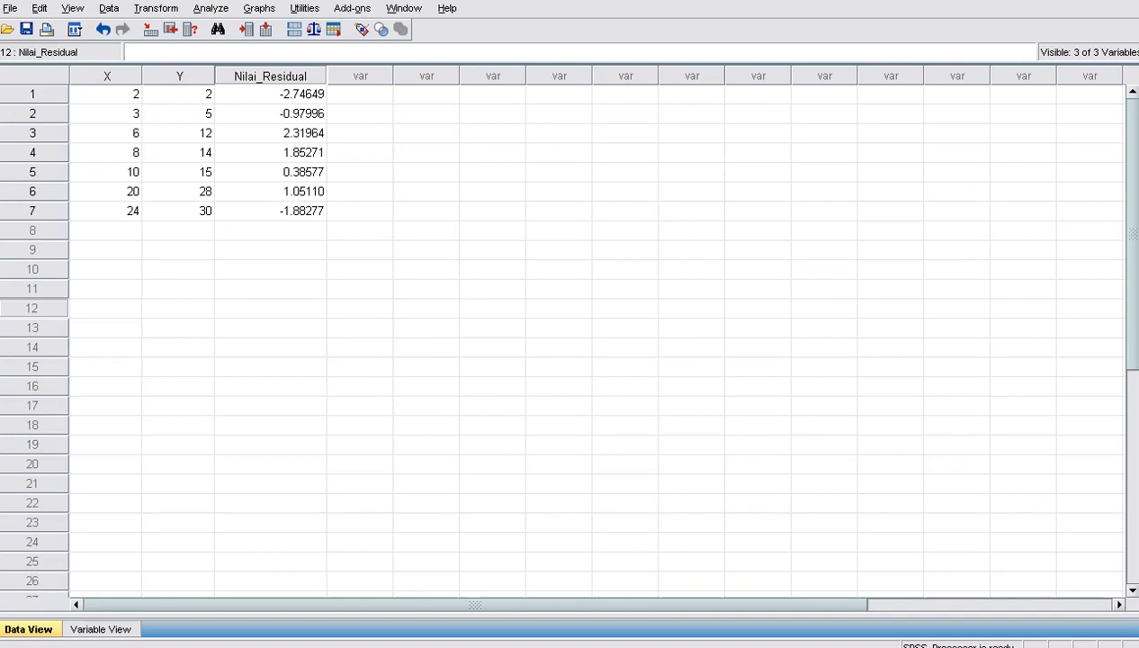
{"action": "left_click", "coordinate": [84, 437]}
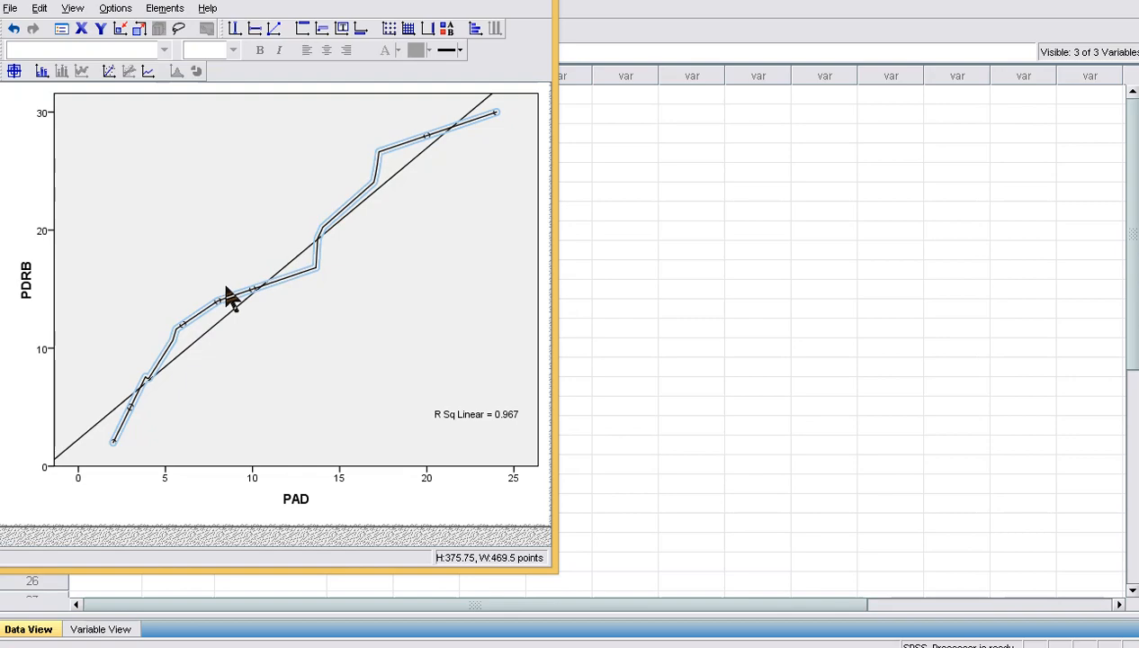
{"action": "left_click", "coordinate": [706, 257]}
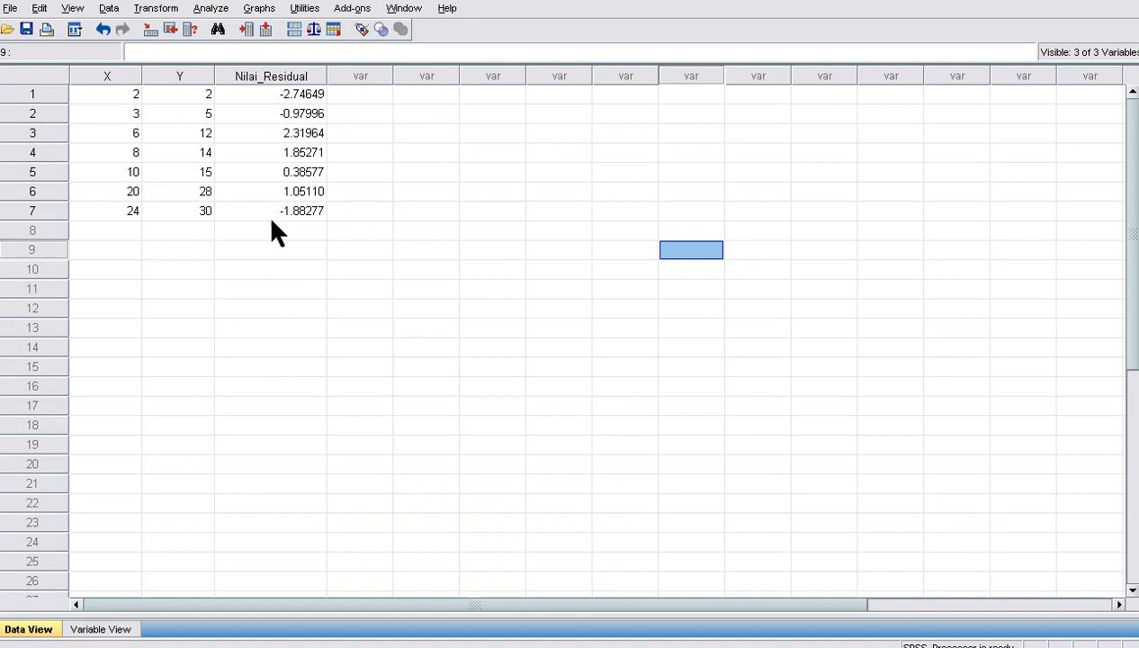
Start the Explore descriptive analysis with the unstandardized residual as the dependent variable
{"action": "key", "text": "super+plus"}
{"action": "left_click", "coordinate": [220, 7]}
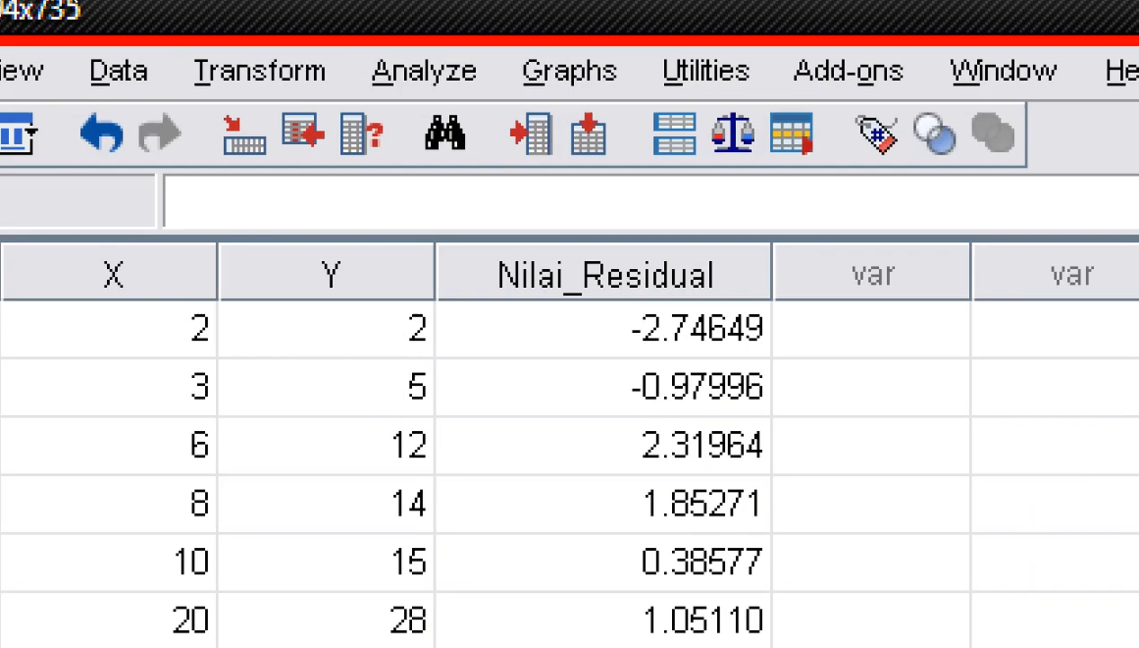
{"action": "left_click", "coordinate": [486, 71]}
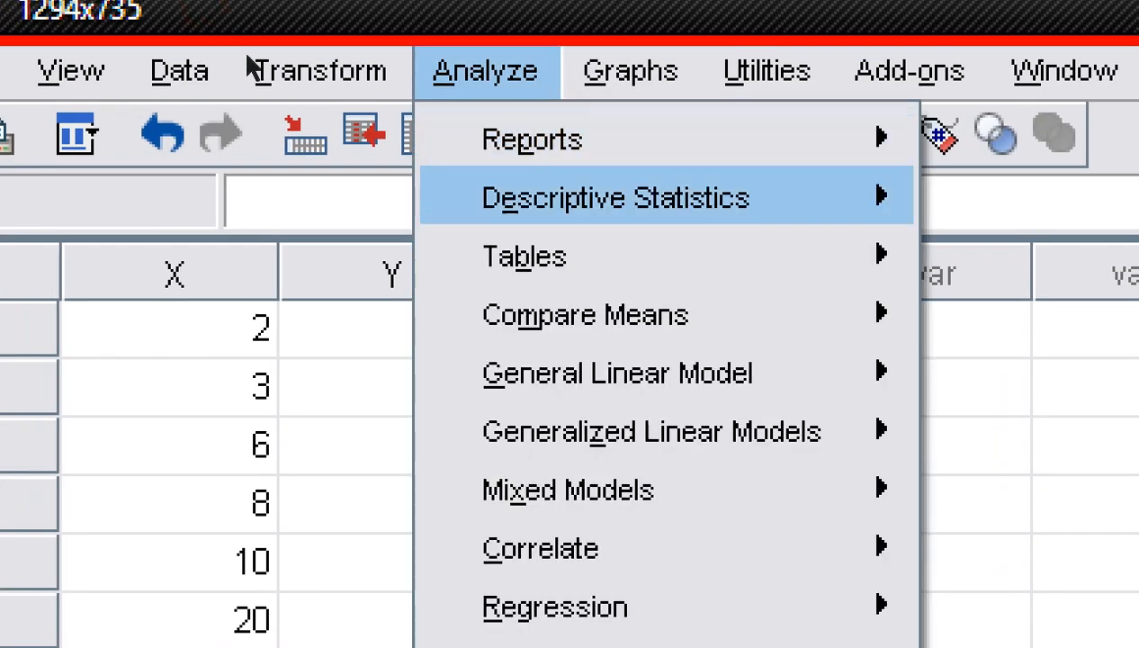
{"action": "mouse_move", "coordinate": [615, 198]}
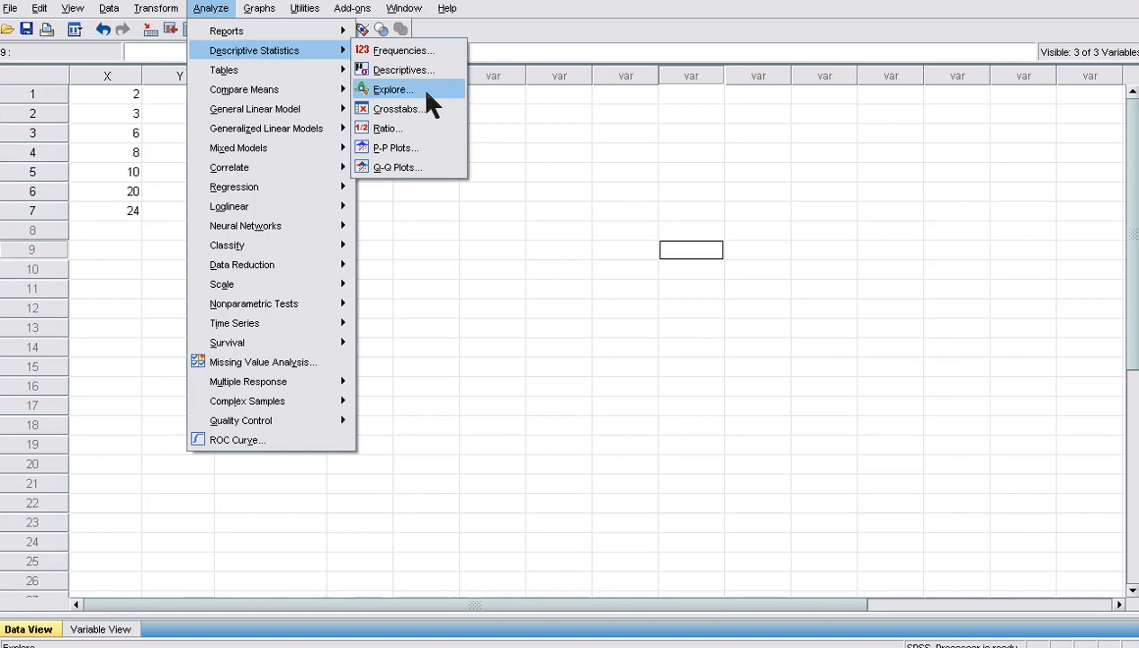
{"action": "left_click", "coordinate": [427, 93]}
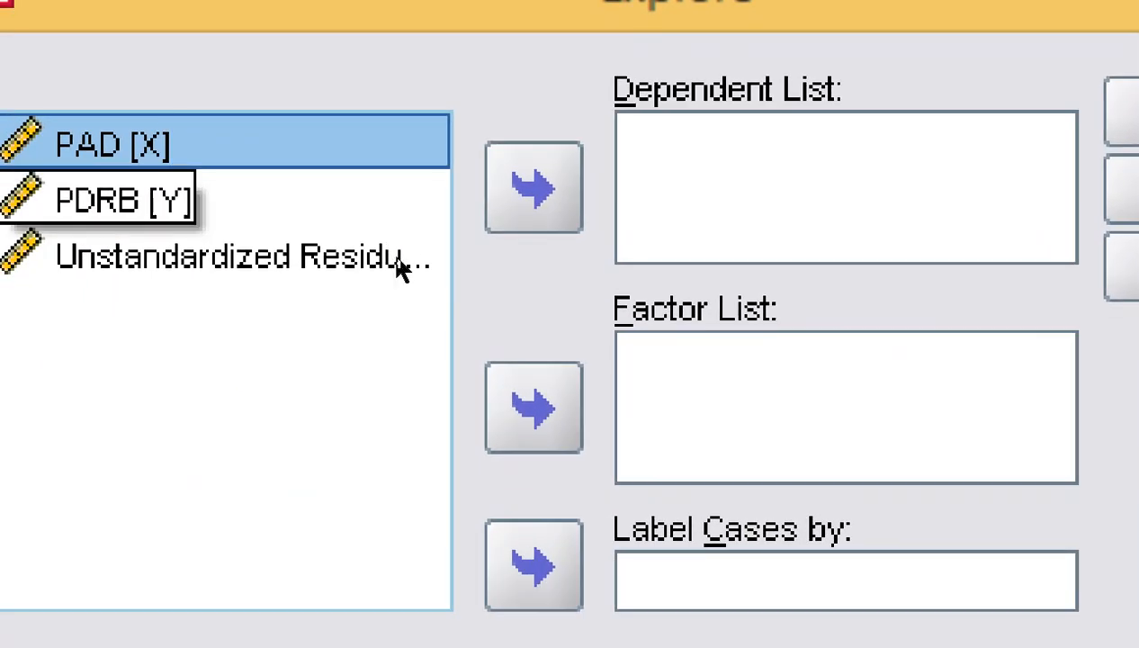
{"action": "left_click", "coordinate": [292, 367]}
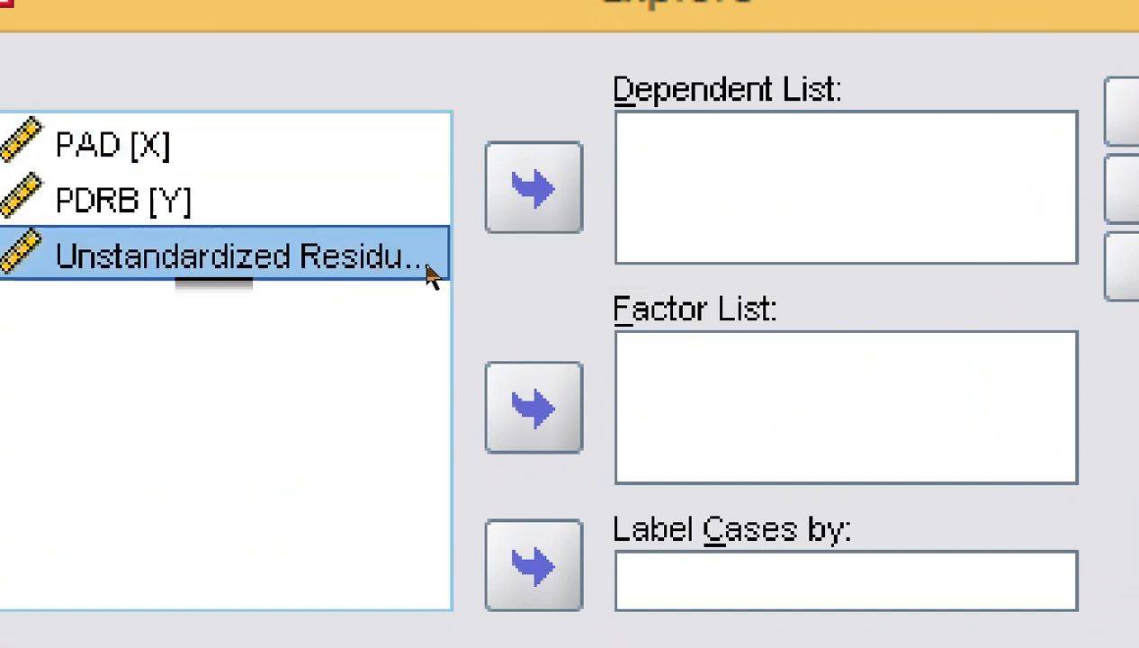
{"action": "left_click", "coordinate": [535, 232]}
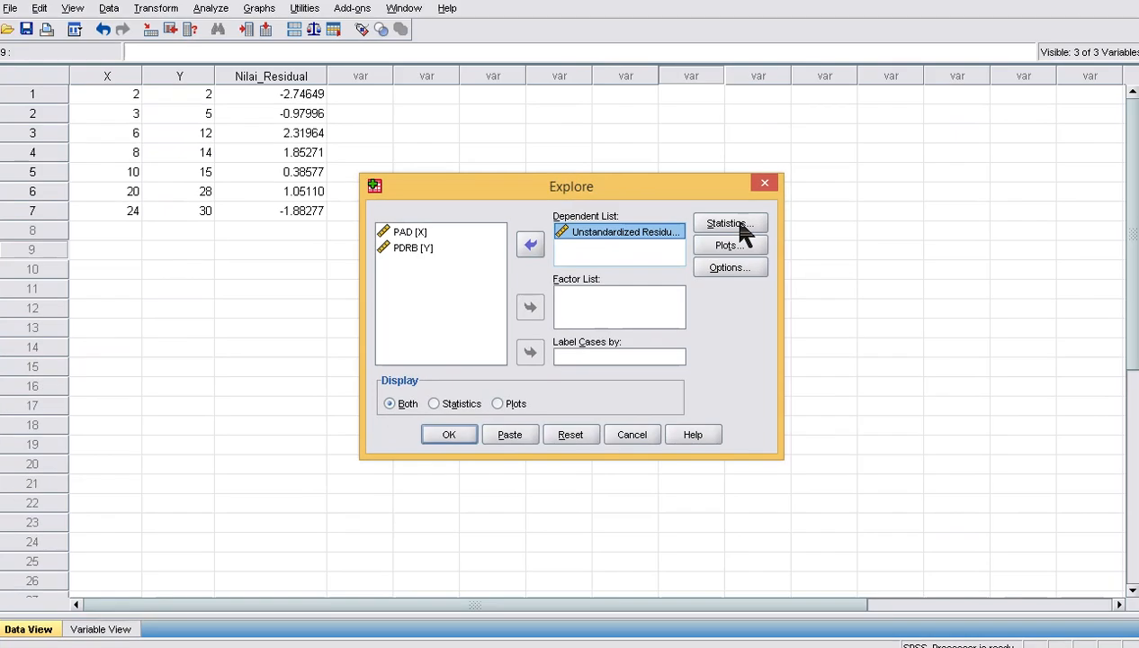
Check the Explore statistics settings, and include normality plots with tests in the analysis
{"action": "left_click", "coordinate": [737, 225]}
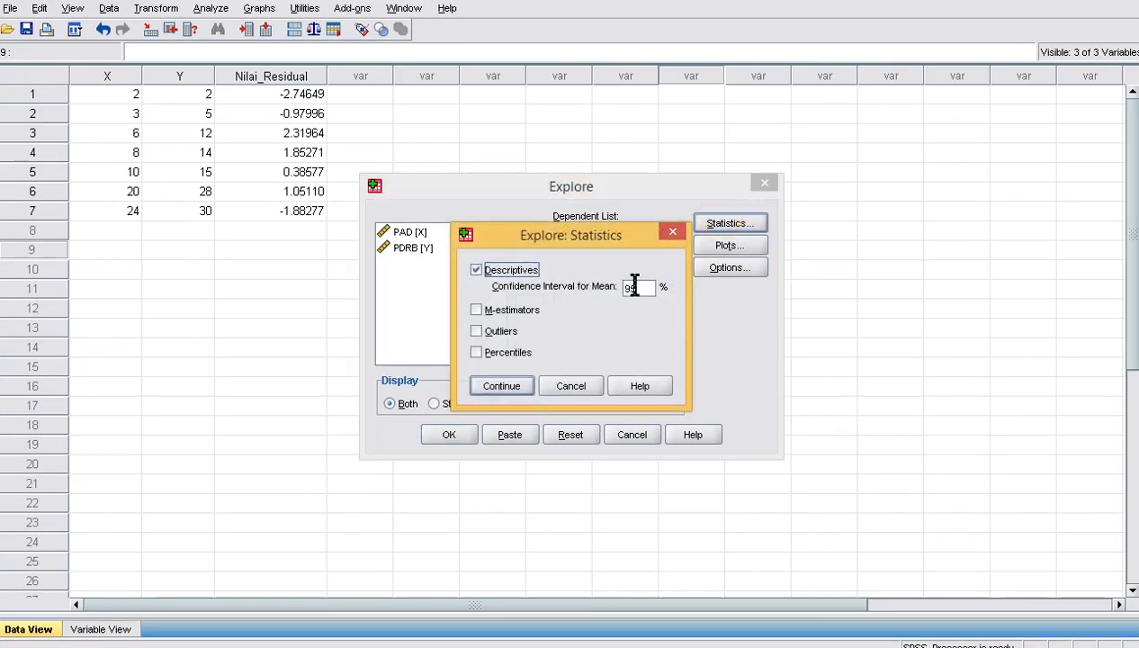
{"action": "left_click", "coordinate": [672, 234]}
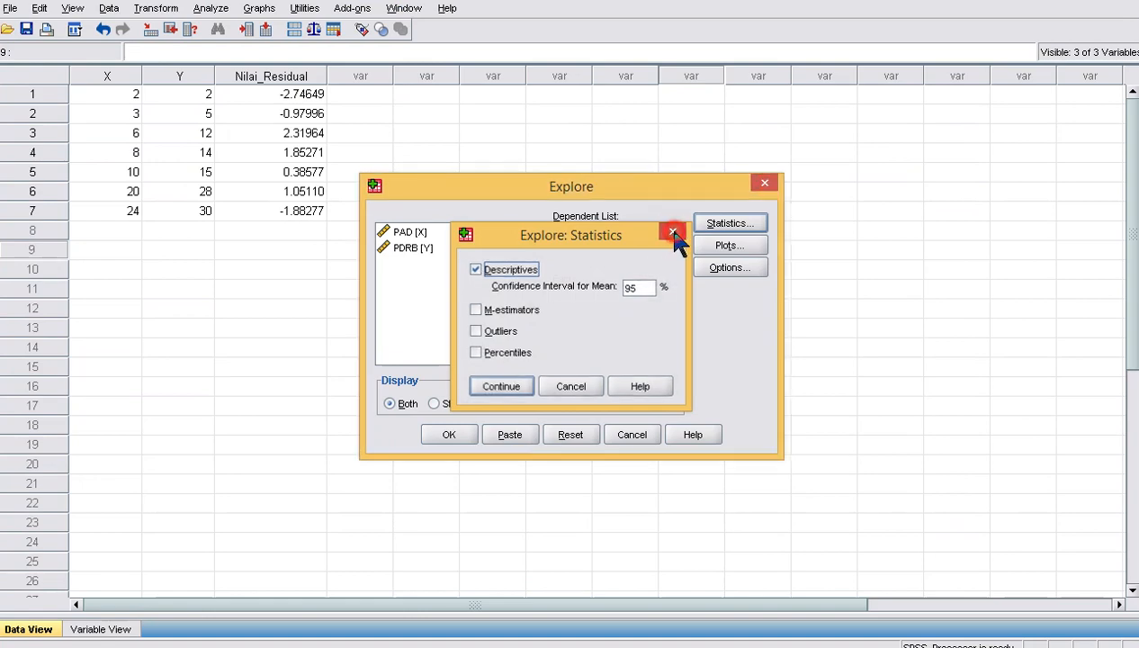
{"action": "left_click", "coordinate": [727, 248]}
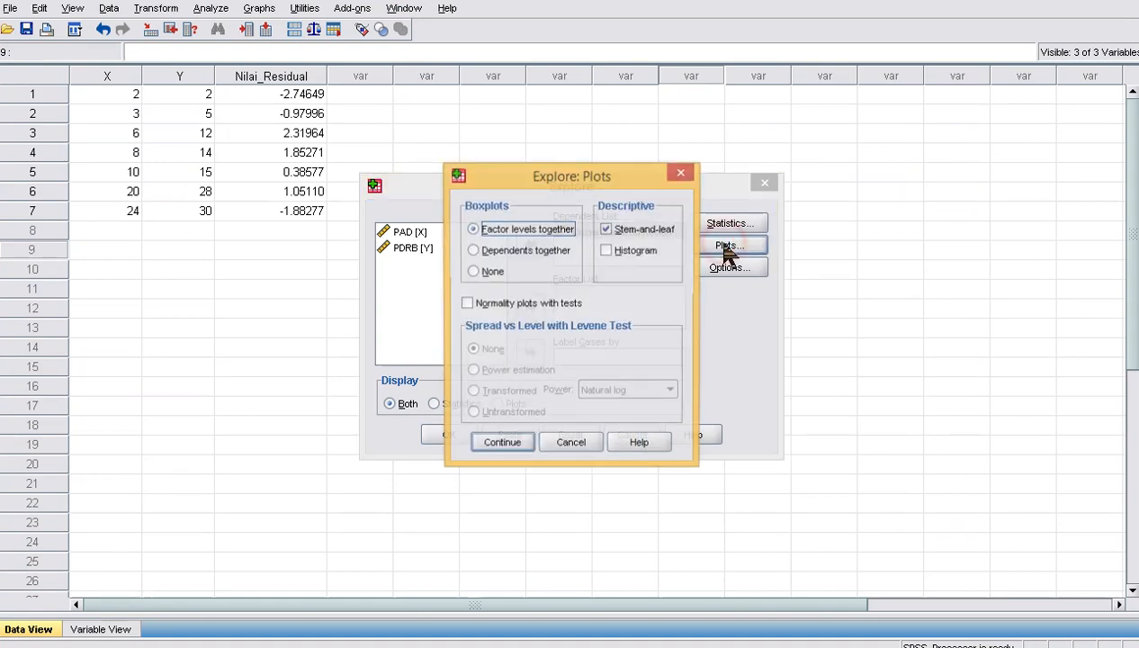
{"action": "left_click", "coordinate": [479, 305]}
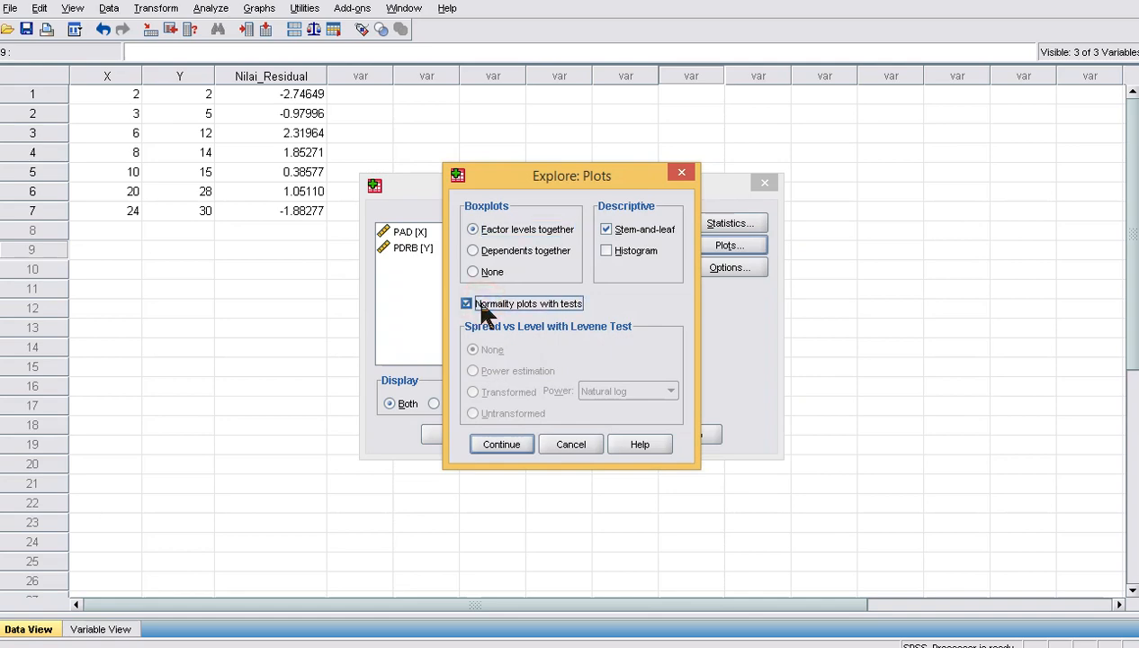
{"action": "left_click", "coordinate": [501, 443]}
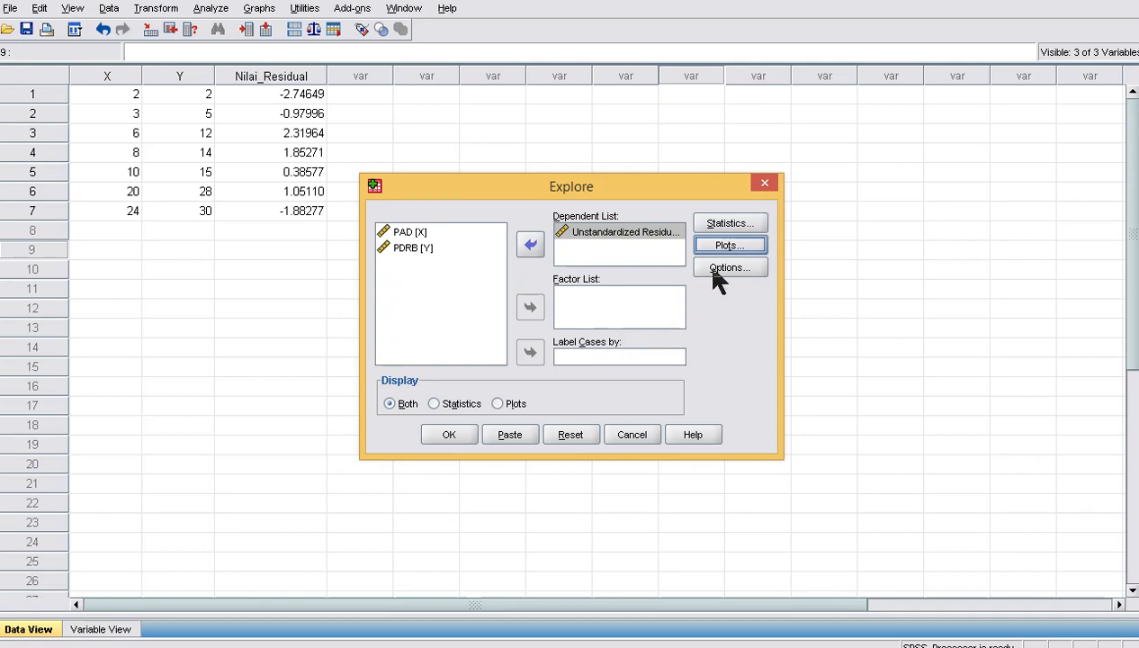
Run Explore with cases excluded listwise and both statistics and plots displayed, and go through its output
{"action": "left_click", "coordinate": [712, 272]}
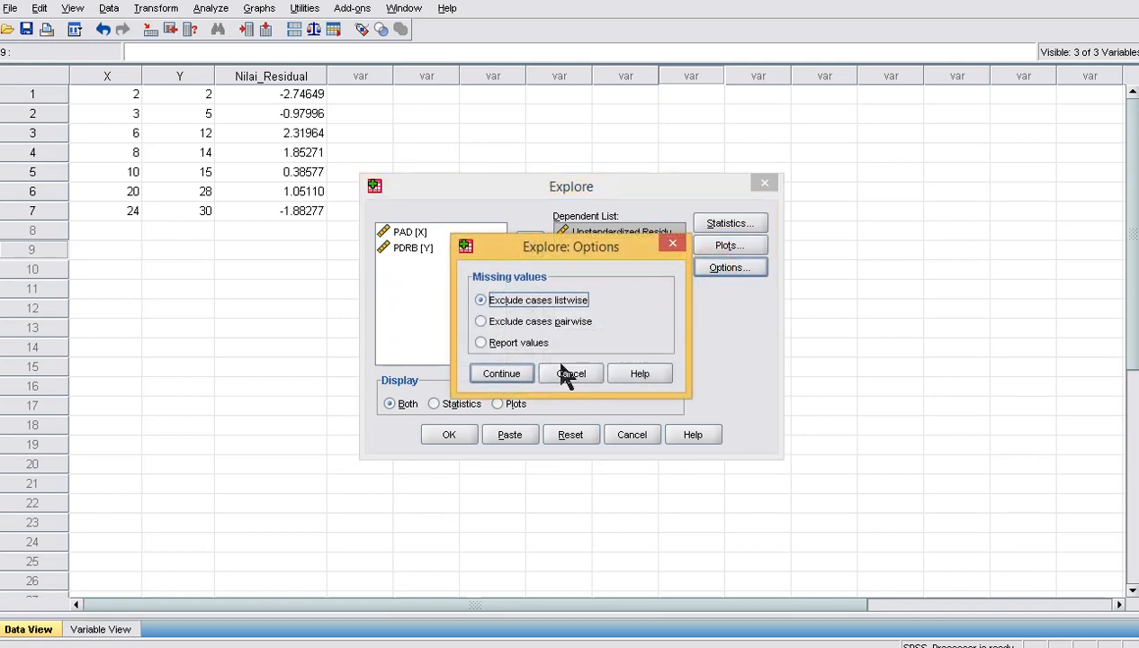
{"action": "left_click", "coordinate": [504, 372]}
{"action": "left_click", "coordinate": [386, 409]}
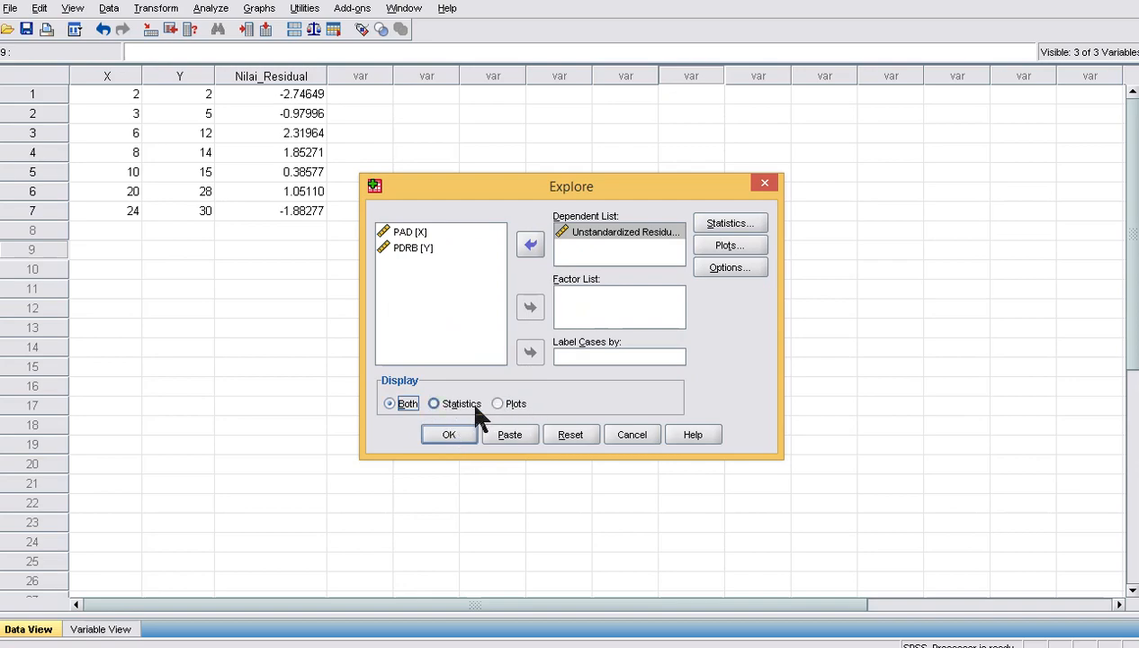
{"action": "left_click", "coordinate": [438, 435]}
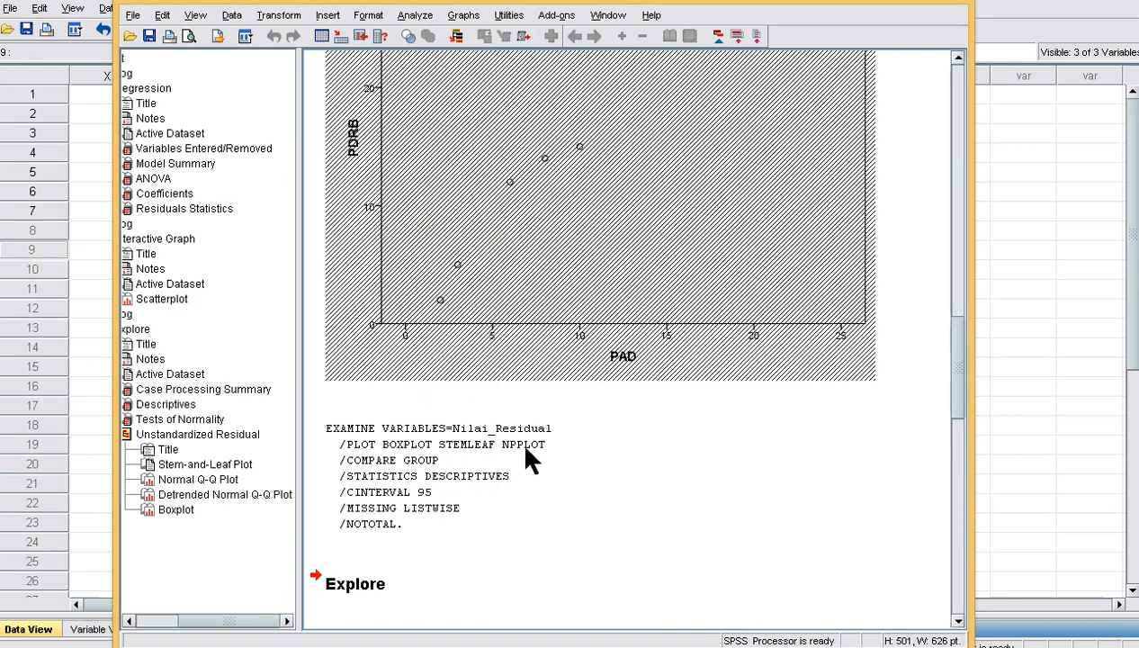
{"action": "scroll", "coordinate": [526, 441], "scroll_direction": "down", "scroll_amount": 5}
{"action": "scroll", "coordinate": [592, 440], "scroll_direction": "down", "scroll_amount": 3}
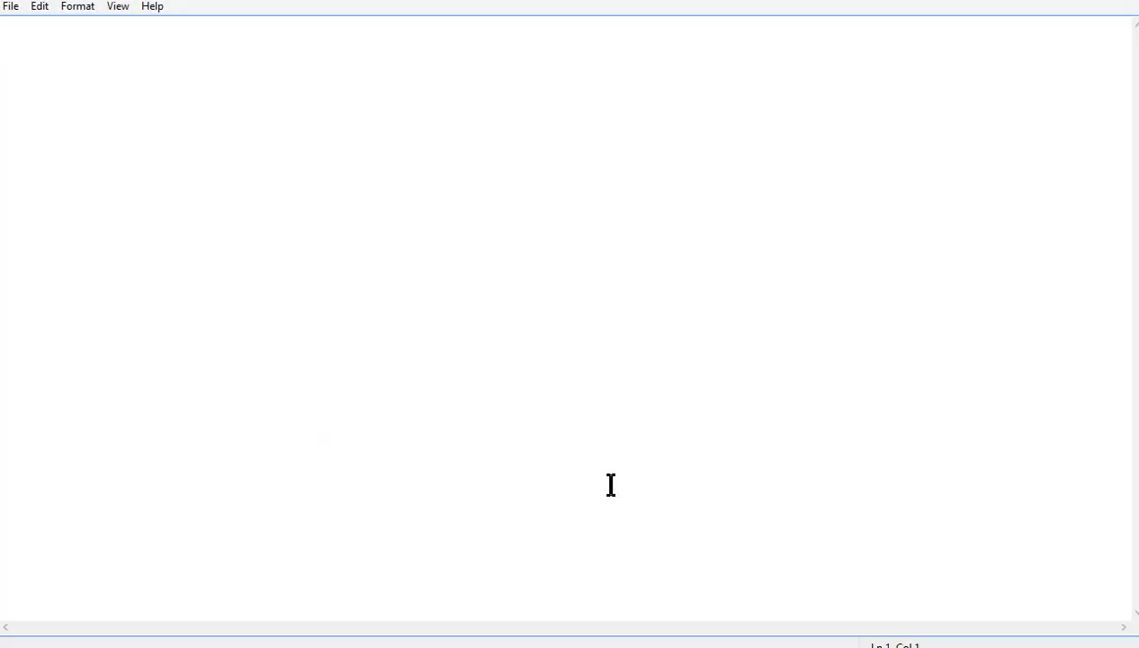
Write the first line of the conclusion in the empty note: "NIlai sig KS 0,200 lebih besar dari Apha"
{"action": "type", "text": "NIlai sig "}
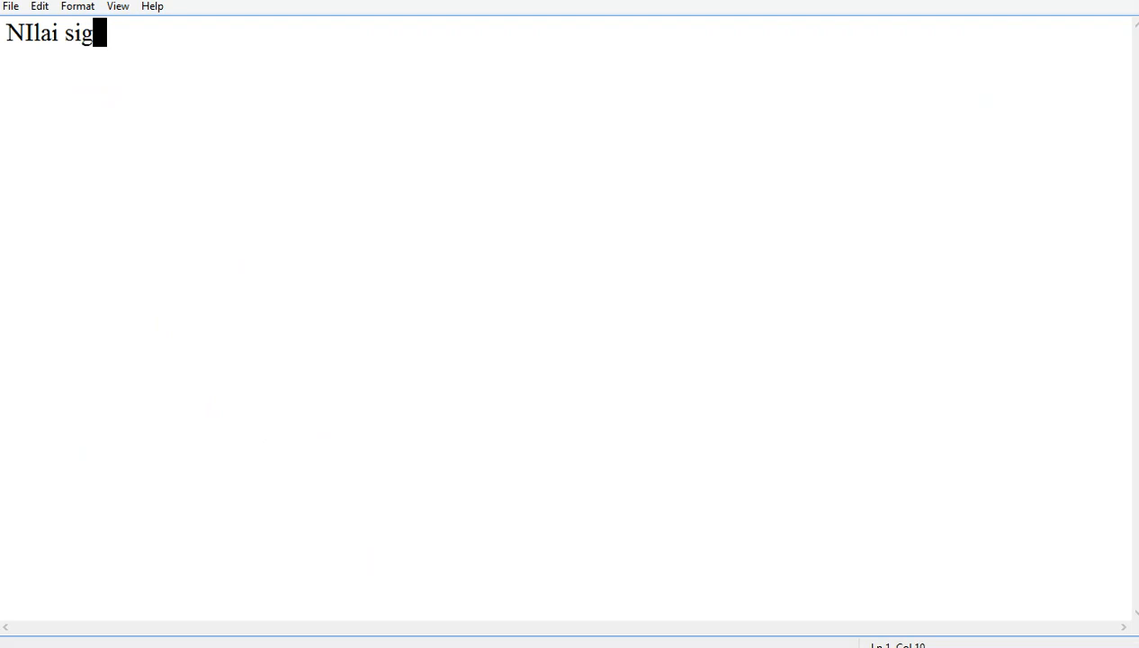
{"action": "type", "text": "KS "}
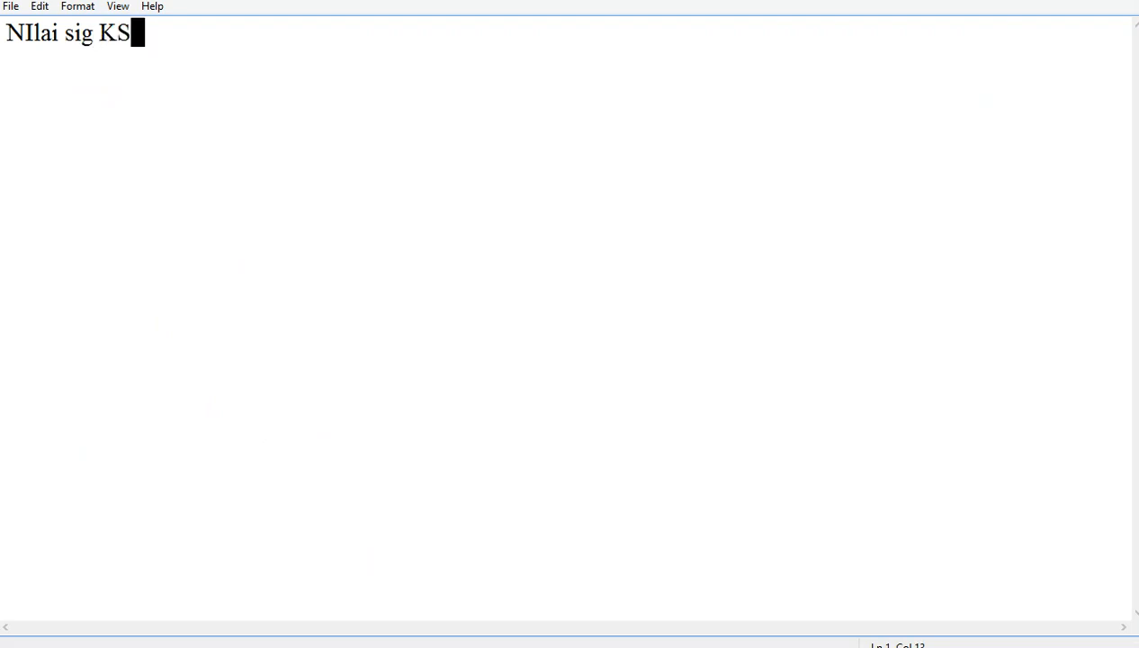
{"action": "type", "text": "0"}
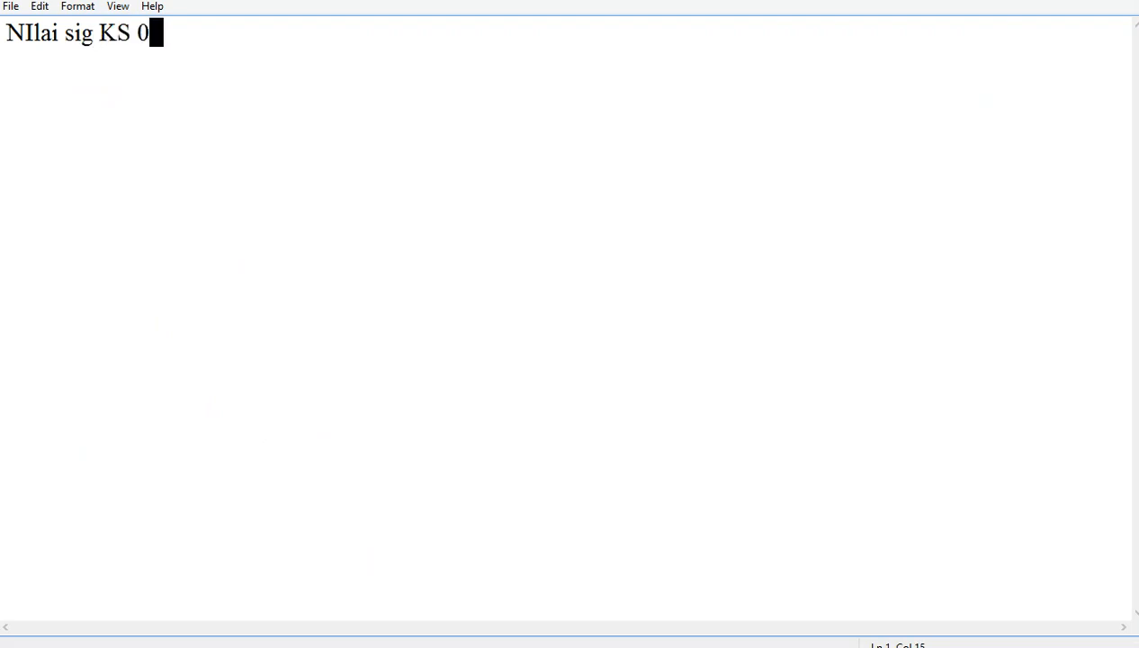
{"action": "type", "text": ",200"}
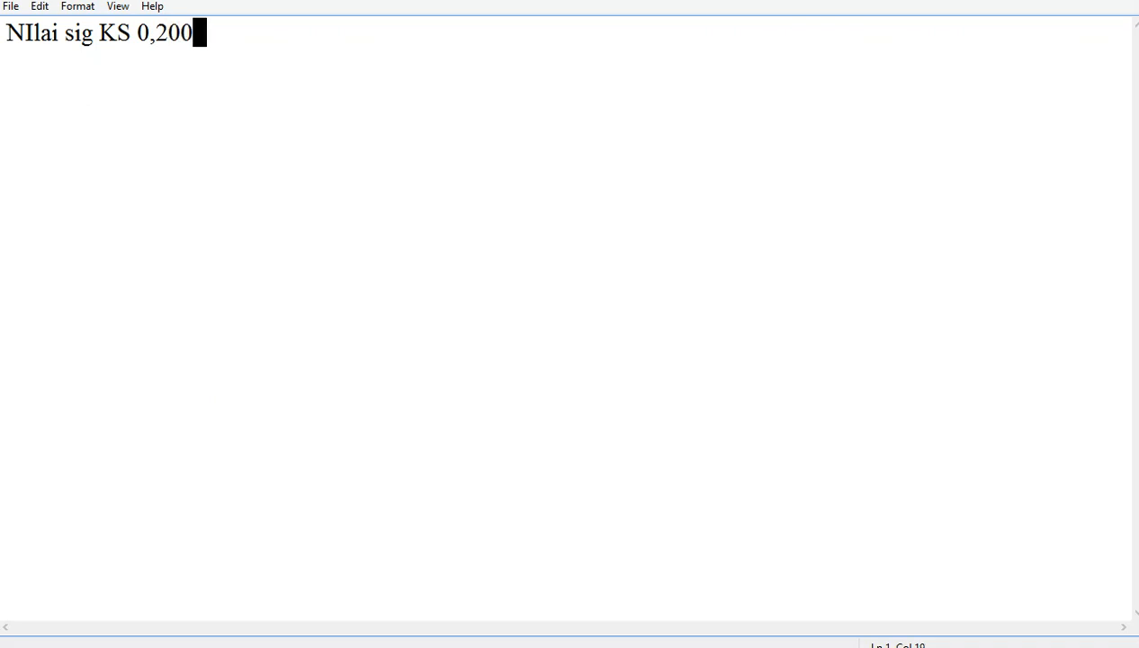
{"action": "type", "text": " lebih "}
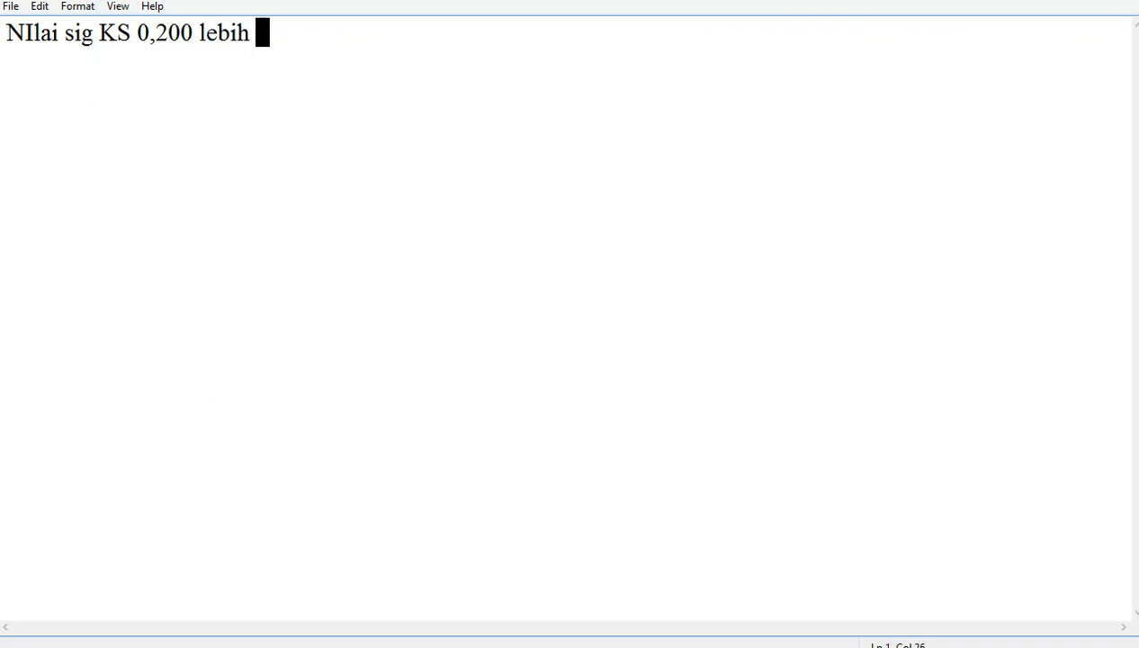
{"action": "type", "text": "besar dari "}
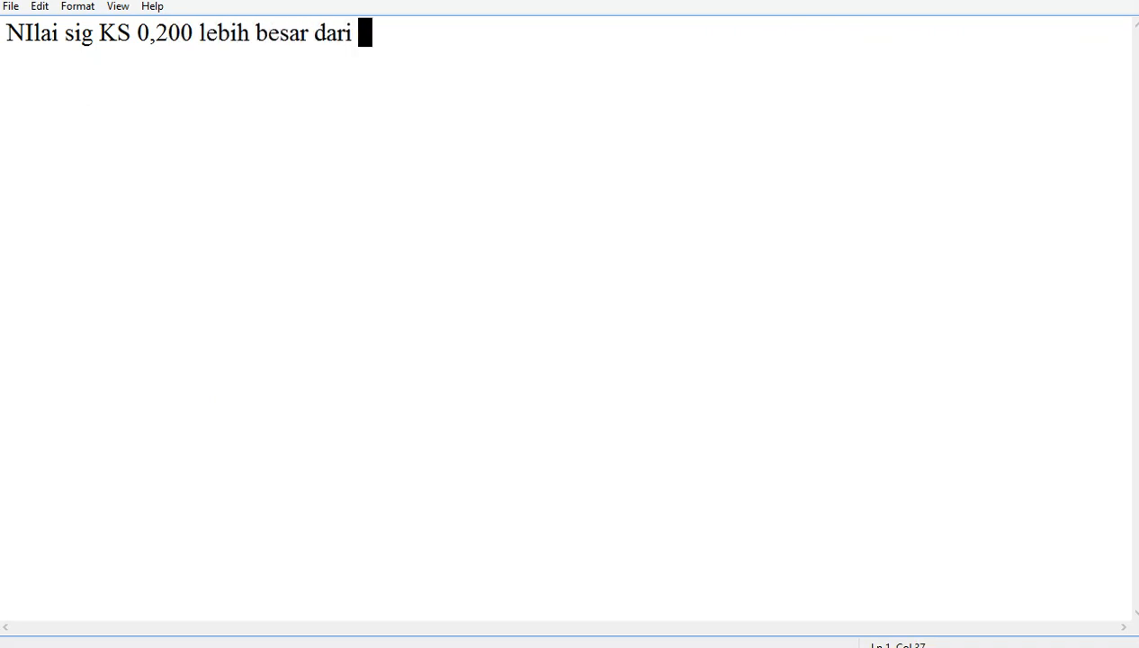
{"action": "type", "text": "Apha"}
{"action": "key", "text": "Return"}
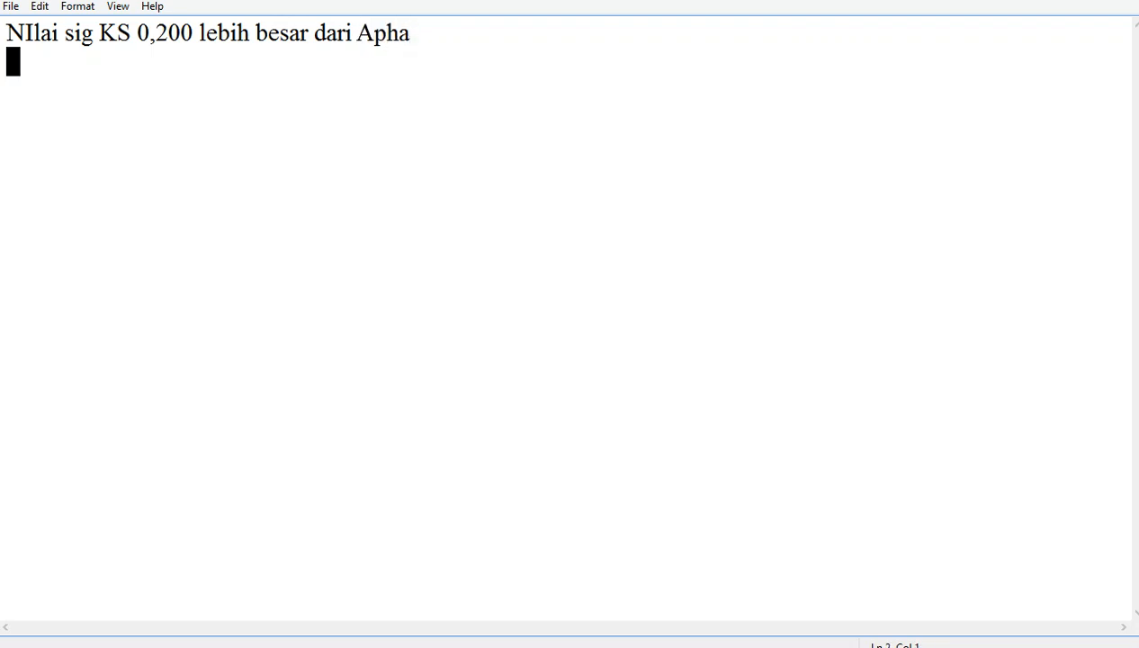
Add the lines "Maka :" and "Data Normal", followed by a blank line and "Nilai residual Normal"
{"action": "type", "text": "Maka "}
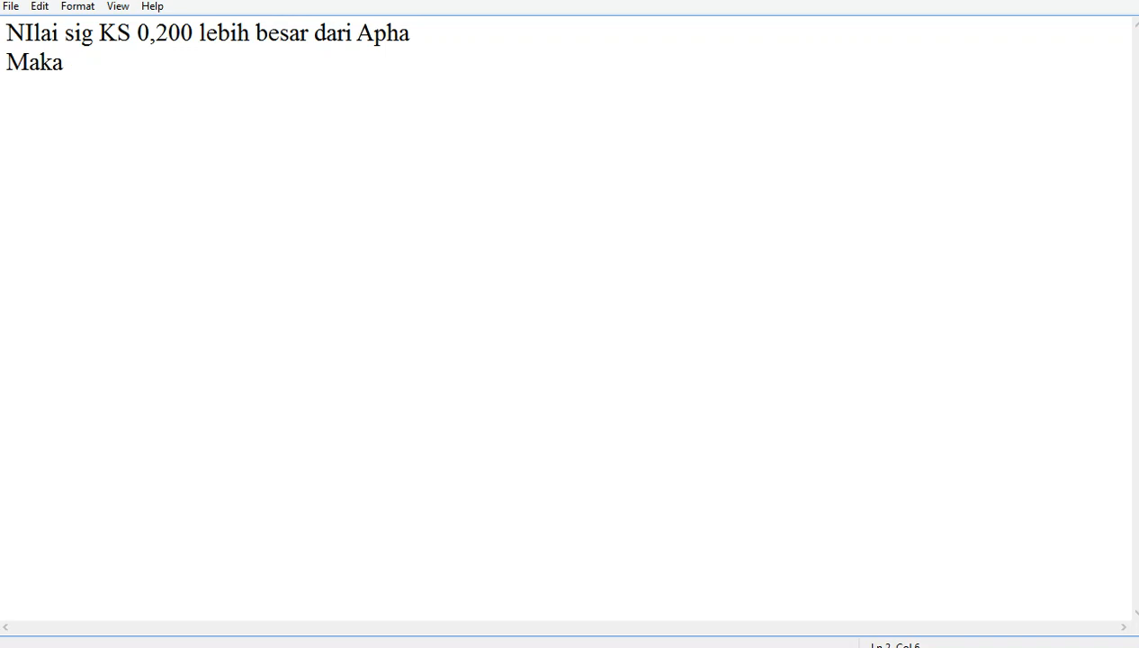
{"action": "type", "text": ":"}
{"action": "key", "text": "Return"}
{"action": "type", "text": "Data Normal"}
{"action": "key", "text": "Return"}
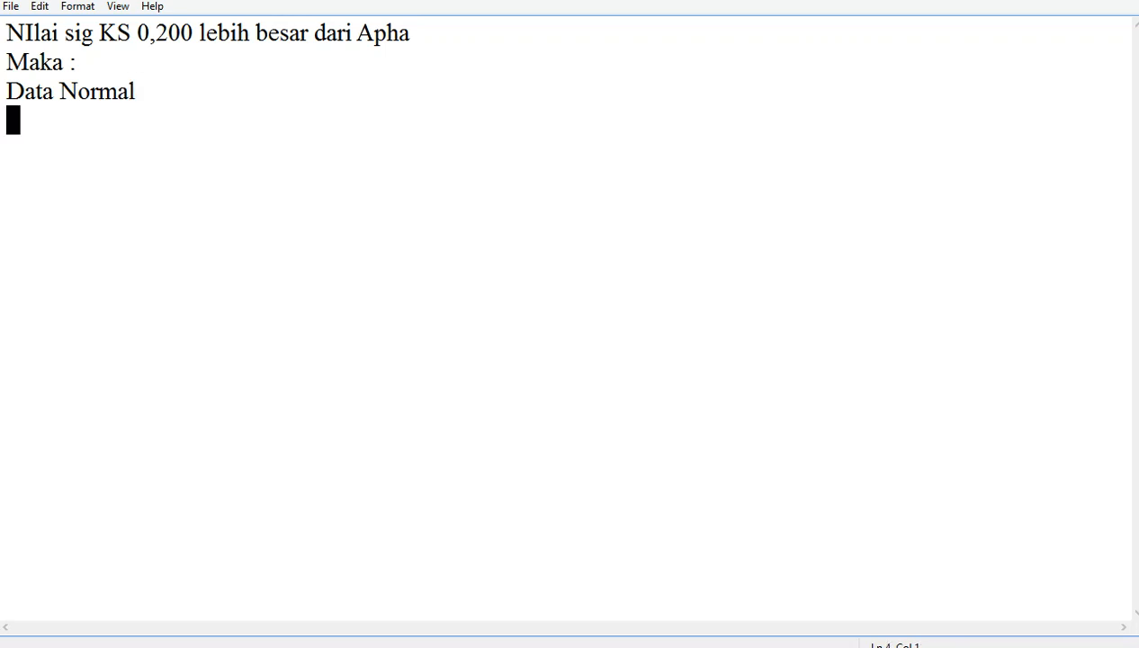
{"action": "key", "text": "Return"}
{"action": "type", "text": "Nilai "}
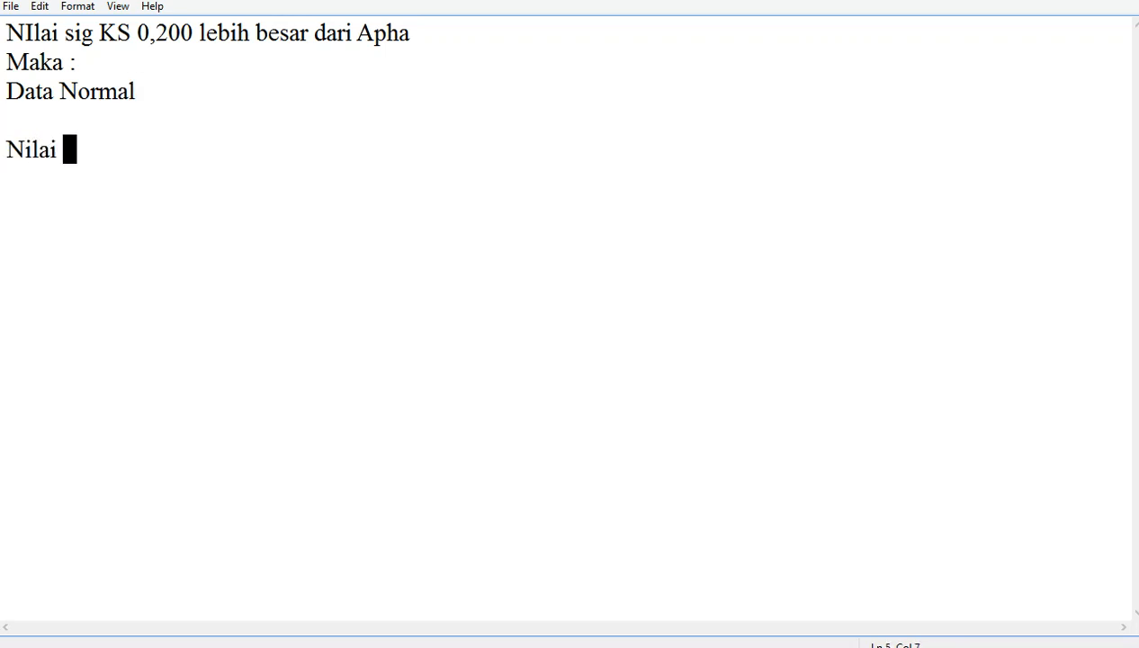
{"action": "type", "text": "residual Normal"}
{"action": "key", "text": "Return"}
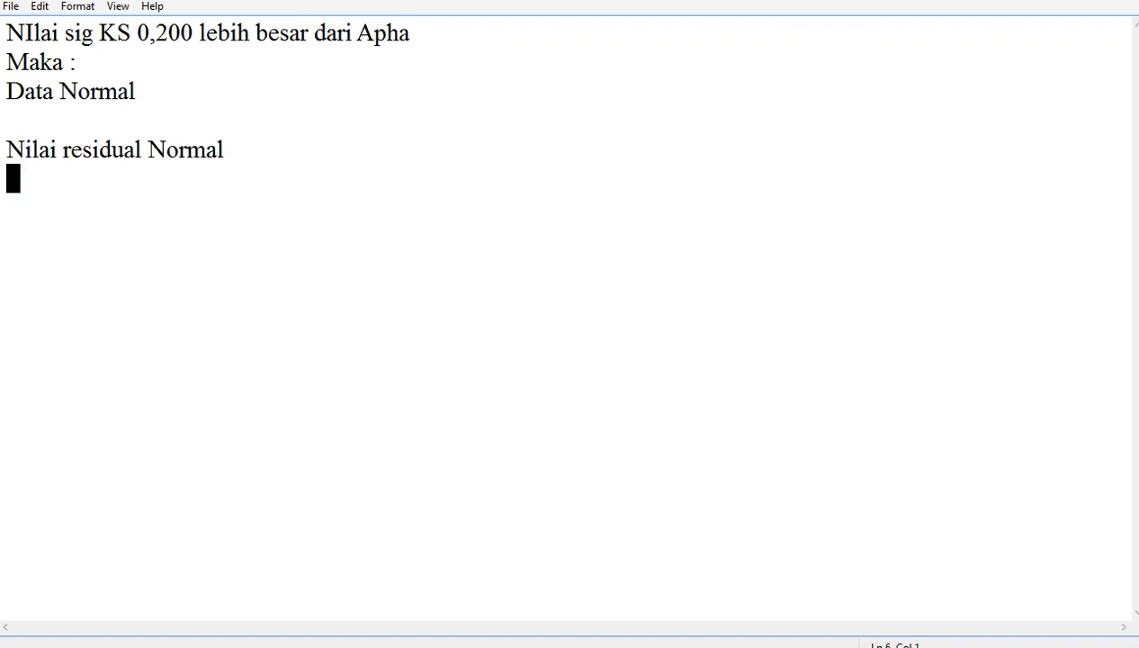
Add the closing line "Uji Asumsi Klasik Normalitas Dipenuhi" to the note, separated by a blank line
{"action": "key", "text": "Return"}
{"action": "type", "text": "Ujia"}
{"action": "key", "text": "BackSpace"}
{"action": "key", "text": "BackSpace"}
{"action": "type", "text": "Asumsi Klasi"}
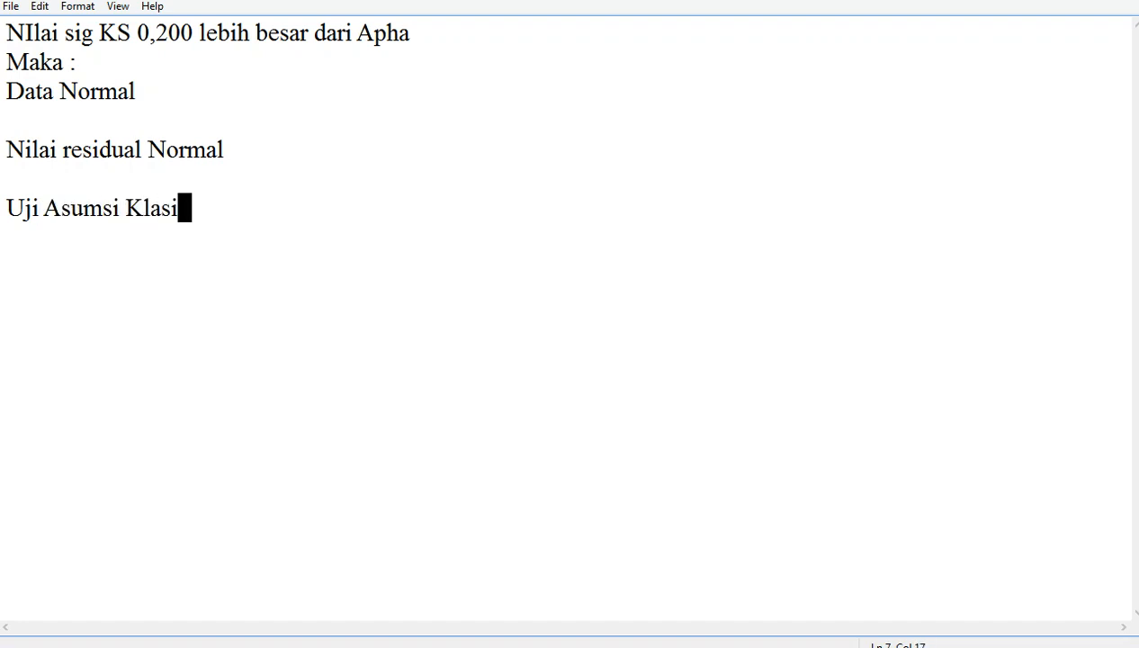
{"action": "type", "text": "k Normalit"}
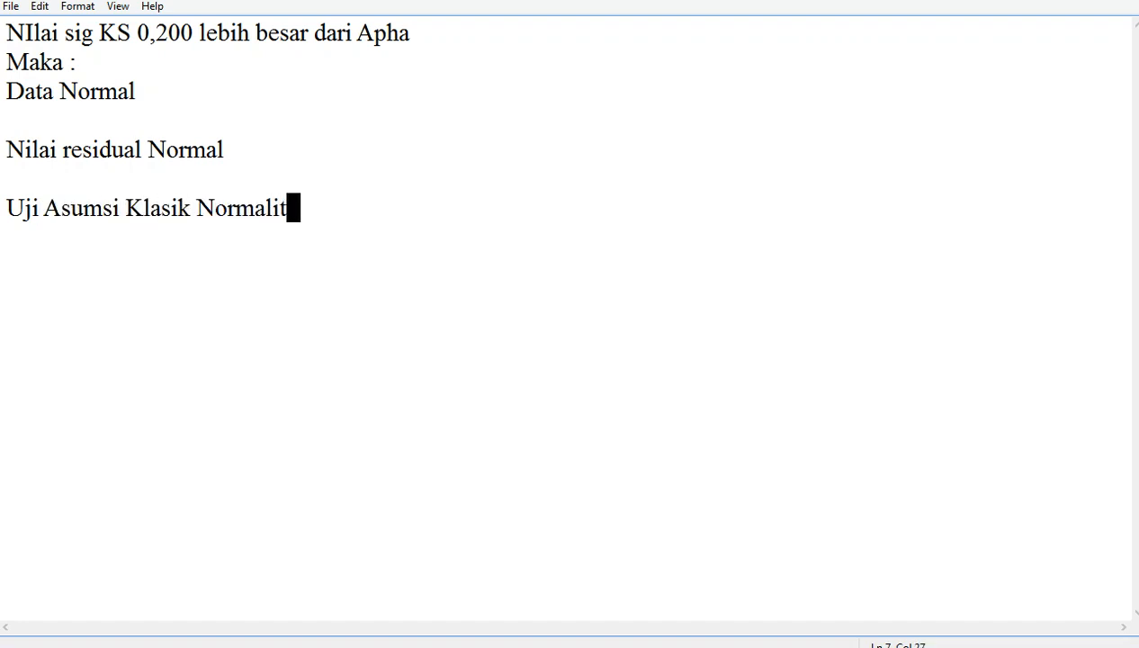
{"action": "type", "text": "as Dipenuhi"}
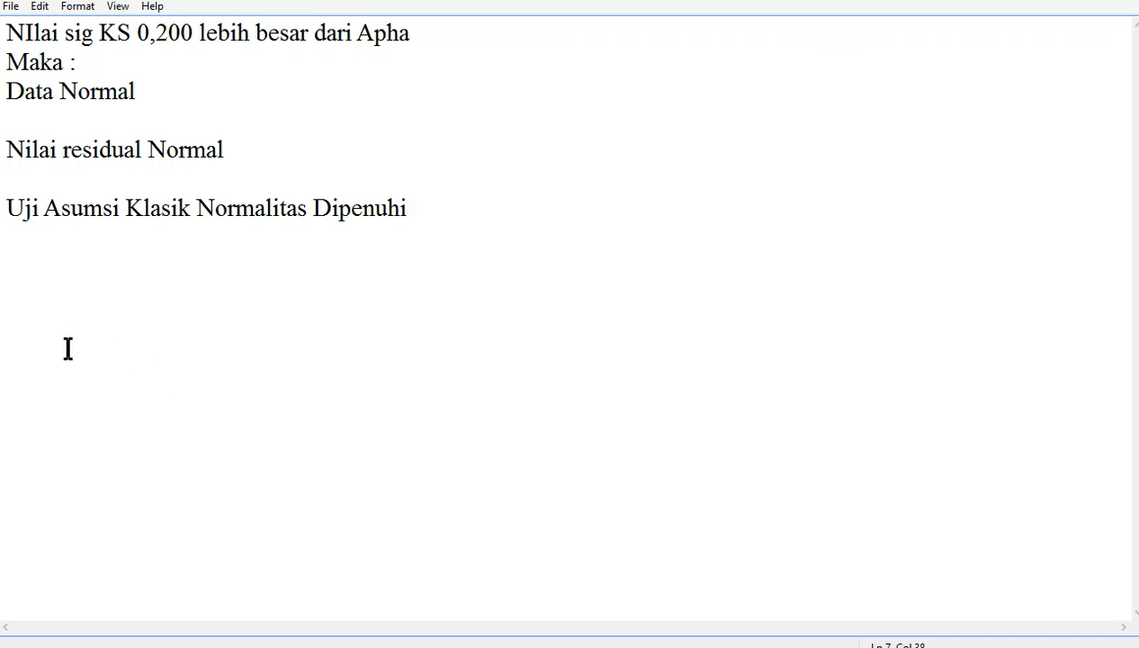
Switch to the SPSS data sheet and run a one-sample Kolmogorov-Smirnov test of the unstandardized residual against the normal distribution
{"action": "mouse_move", "coordinate": [0, 332]}
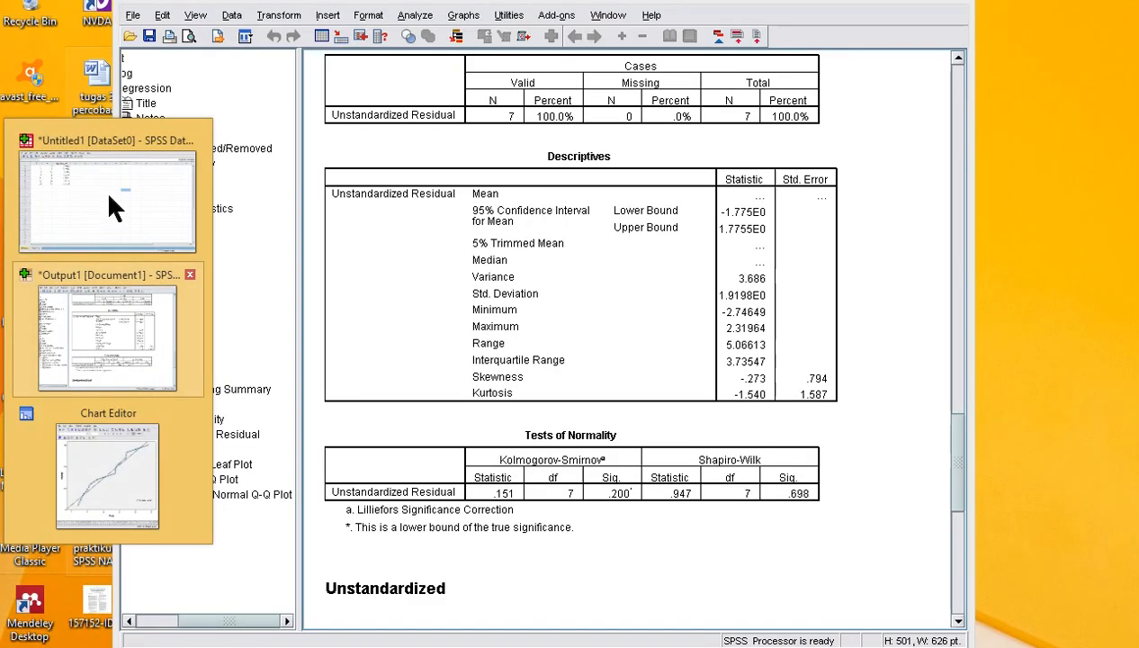
{"action": "left_click", "coordinate": [108, 189]}
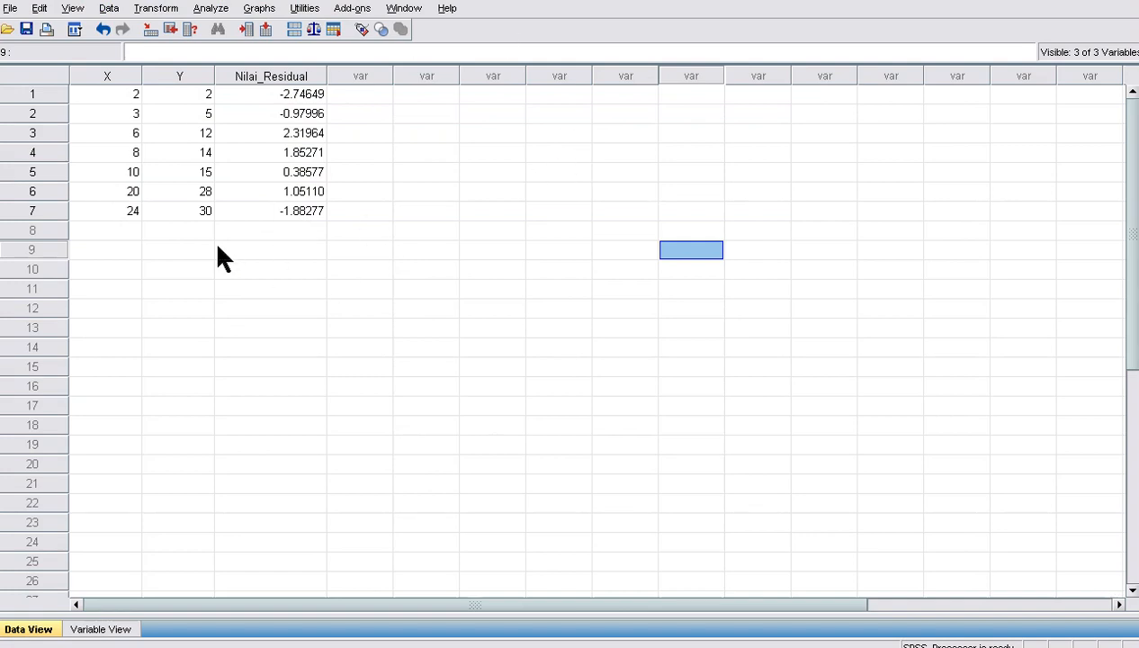
{"action": "left_click", "coordinate": [210, 9]}
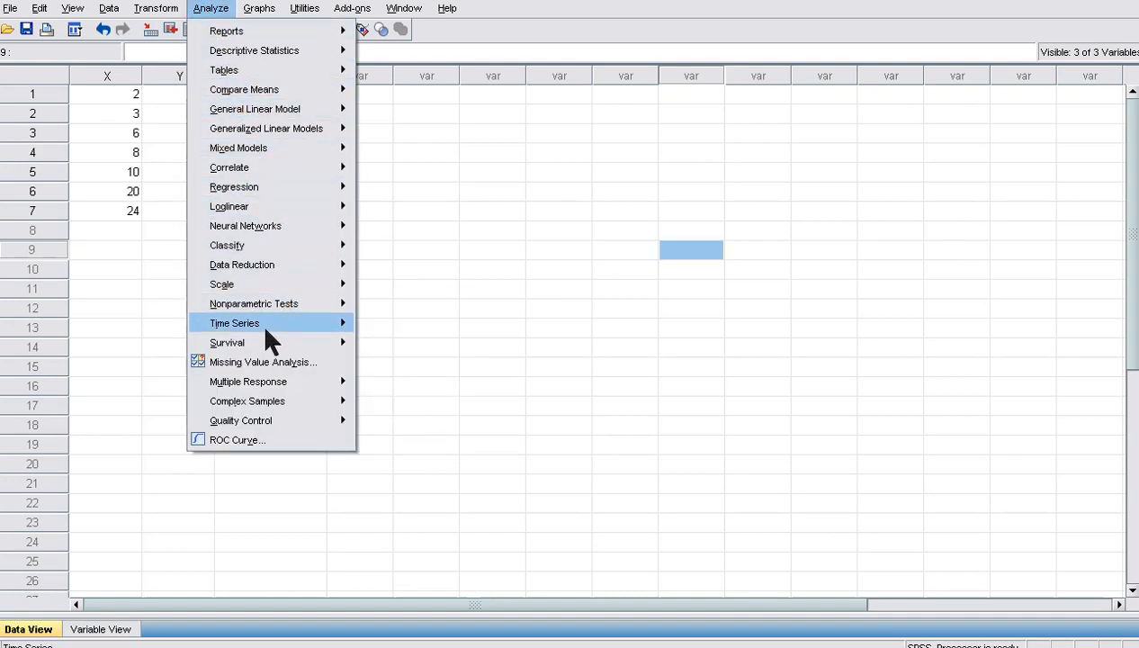
{"action": "mouse_move", "coordinate": [256, 306]}
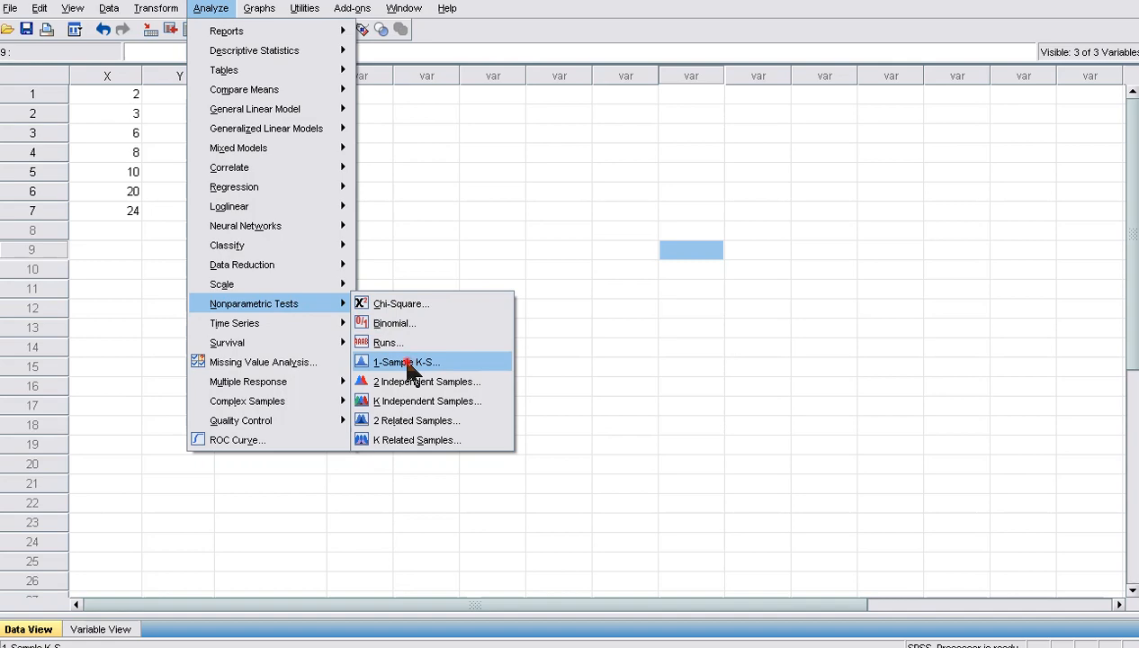
{"action": "left_click", "coordinate": [407, 362]}
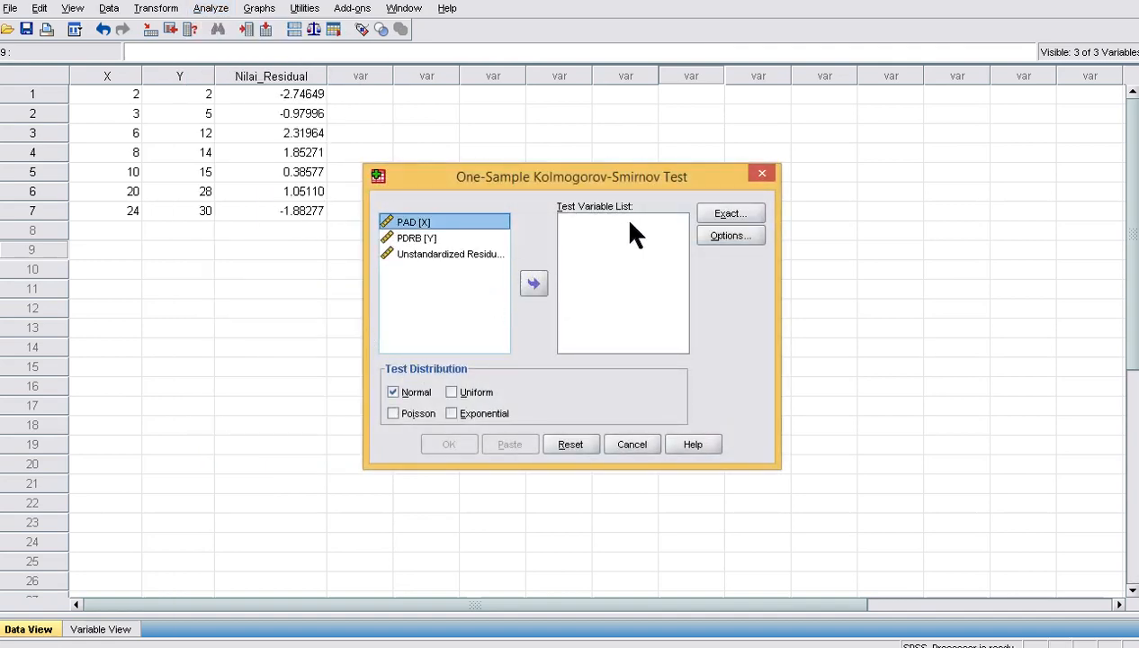
{"action": "left_click", "coordinate": [415, 256]}
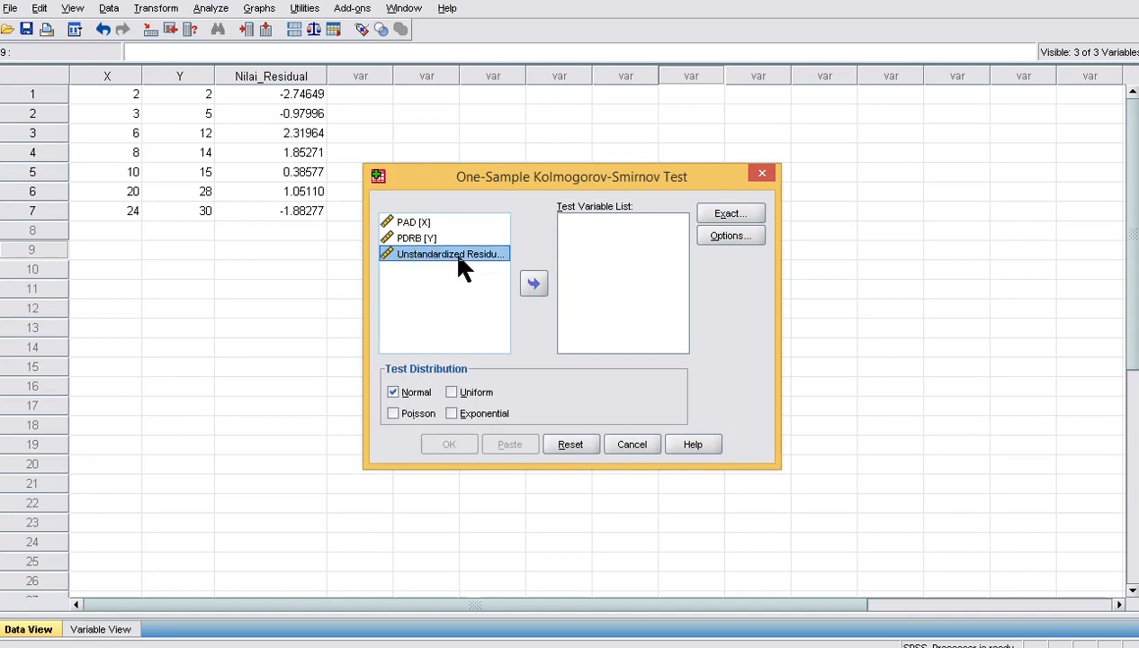
{"action": "left_click", "coordinate": [534, 287]}
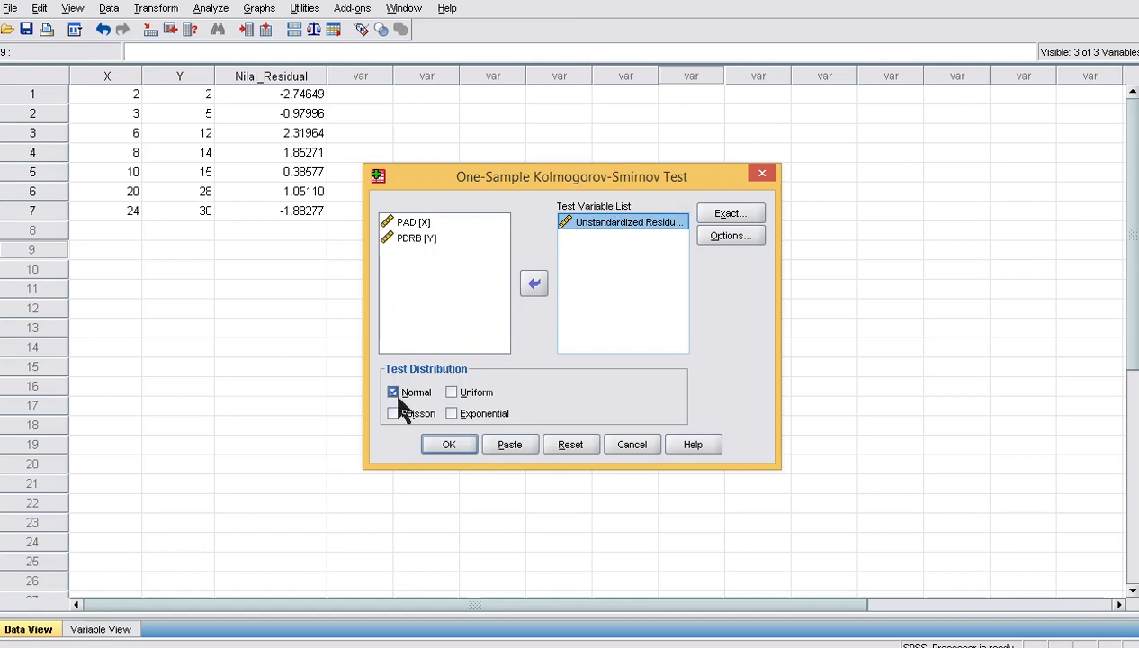
{"action": "left_click", "coordinate": [450, 444]}
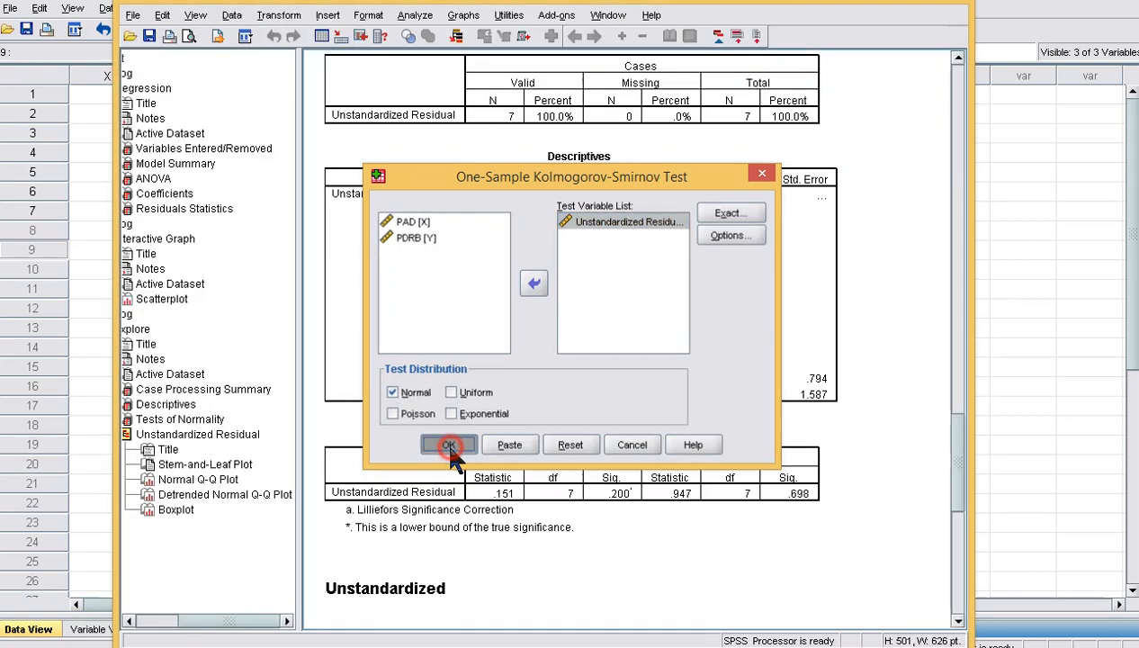